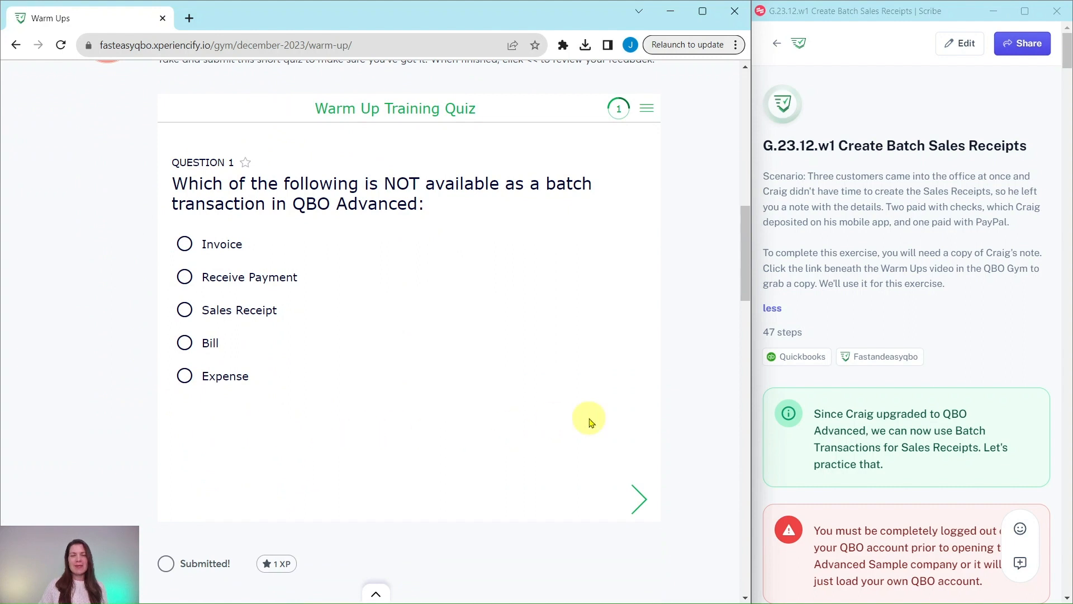
Step: Look through the hands-on practice exercises G.23.12.w1 to w5 on the Warm Ups page
{"action": "scroll", "coordinate": [599, 403], "scroll_direction": "down", "scroll_amount": 10}
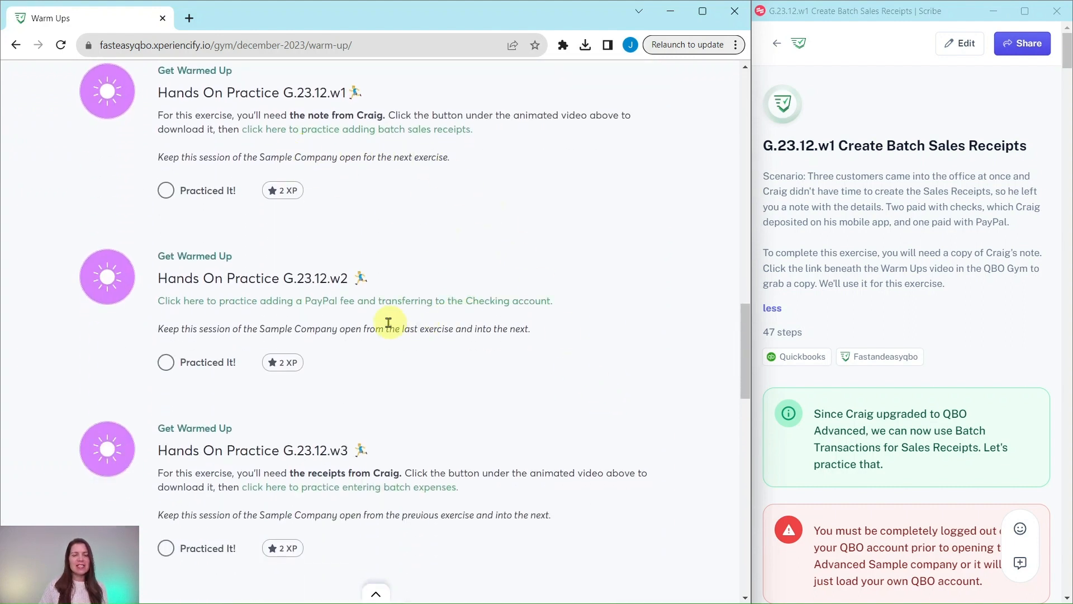
{"action": "scroll", "coordinate": [388, 323], "scroll_direction": "down", "scroll_amount": 7}
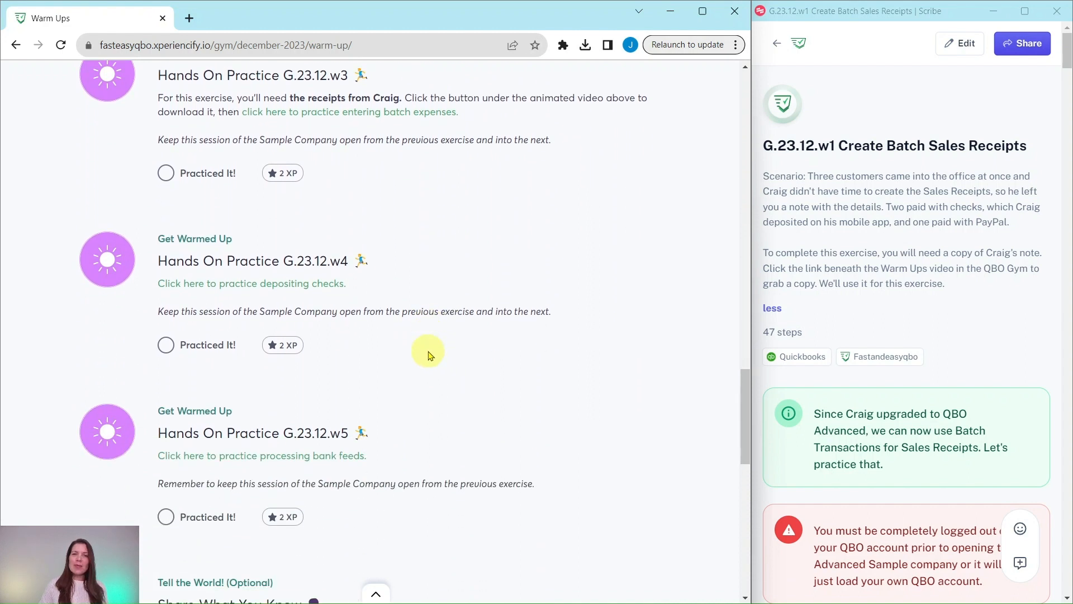
{"action": "scroll", "coordinate": [429, 355], "scroll_direction": "down", "scroll_amount": 3}
{"action": "scroll", "coordinate": [453, 344], "scroll_direction": "down", "scroll_amount": 1}
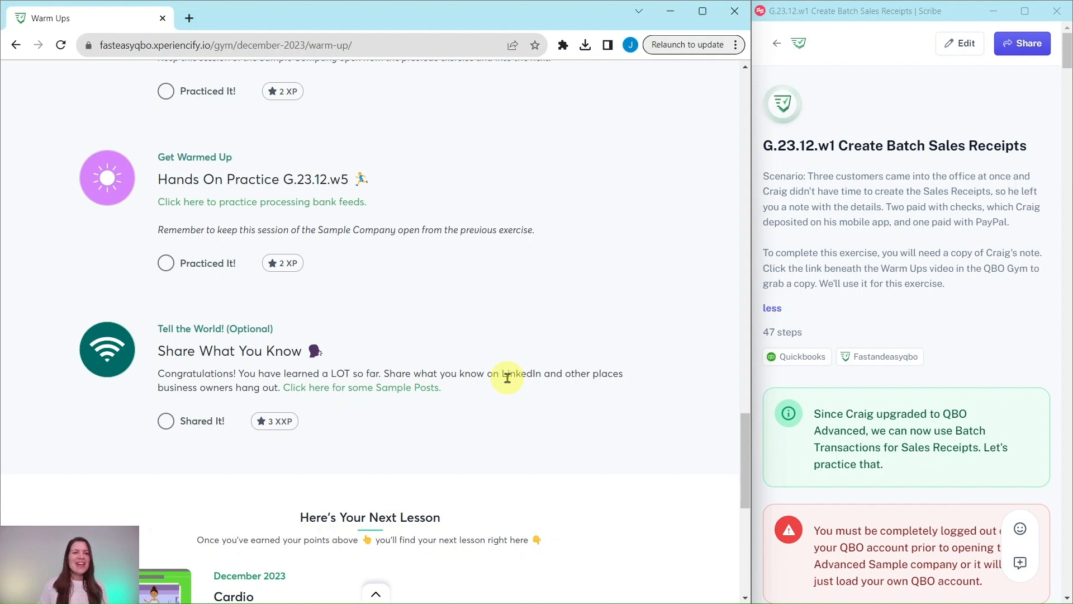
{"action": "scroll", "coordinate": [508, 378], "scroll_direction": "up", "scroll_amount": 10}
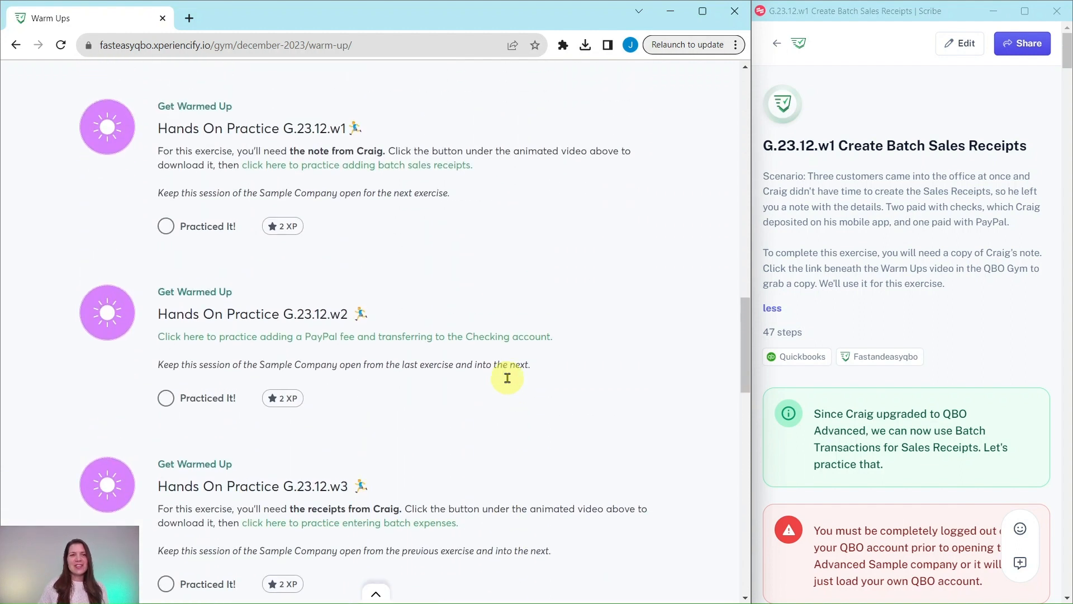
{"action": "scroll", "coordinate": [508, 378], "scroll_direction": "up", "scroll_amount": 1}
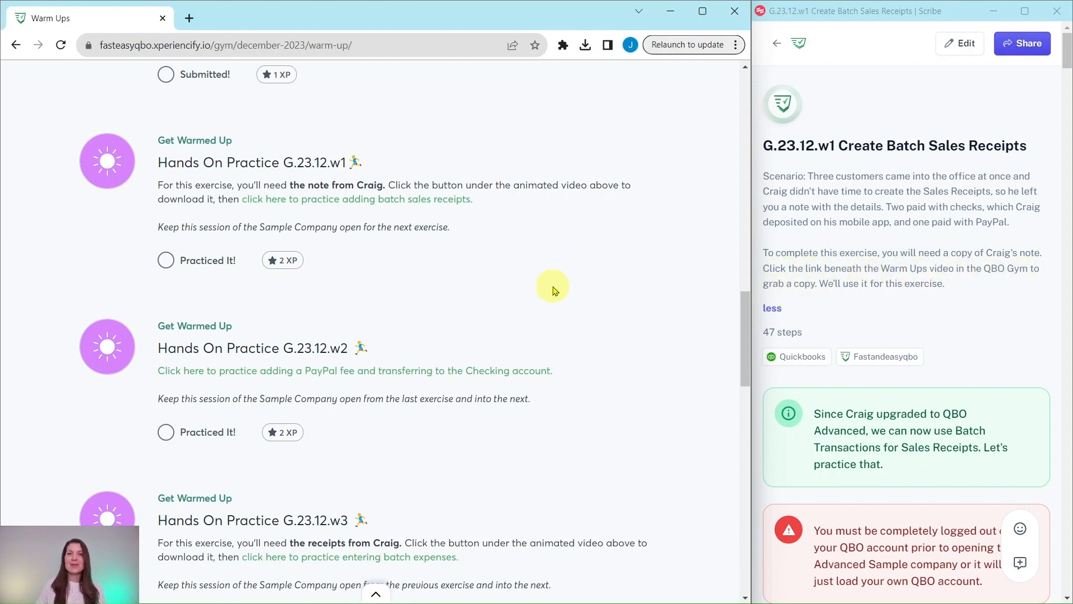
Step: Download the note PDF for exercise G.23.12.w1, open it and review the handwritten payment details and checks
{"action": "scroll", "coordinate": [457, 304], "scroll_direction": "up", "scroll_amount": 9}
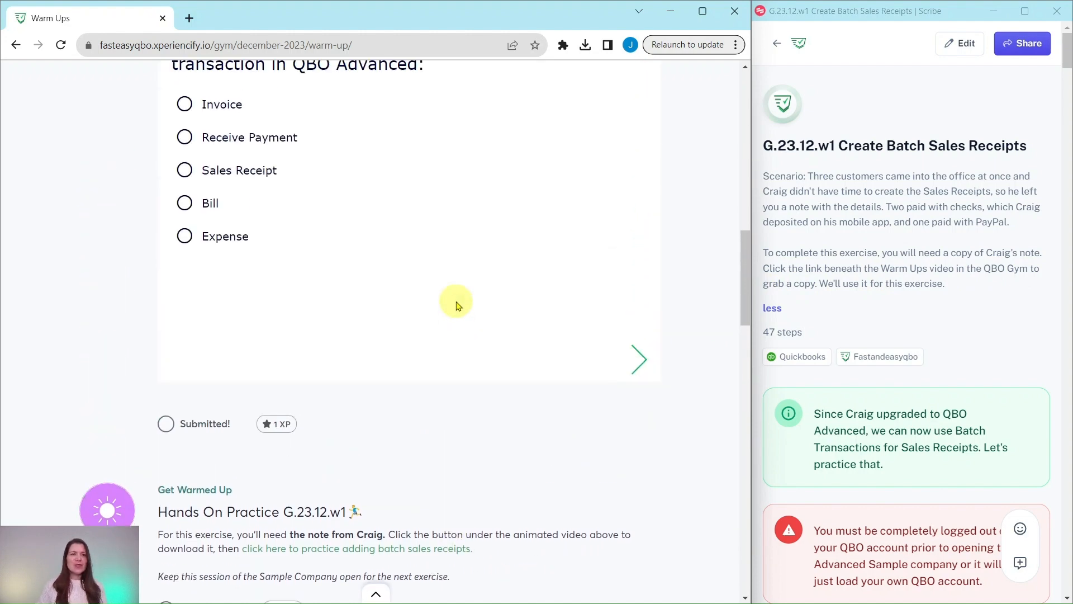
{"action": "scroll", "coordinate": [457, 305], "scroll_direction": "up", "scroll_amount": 6}
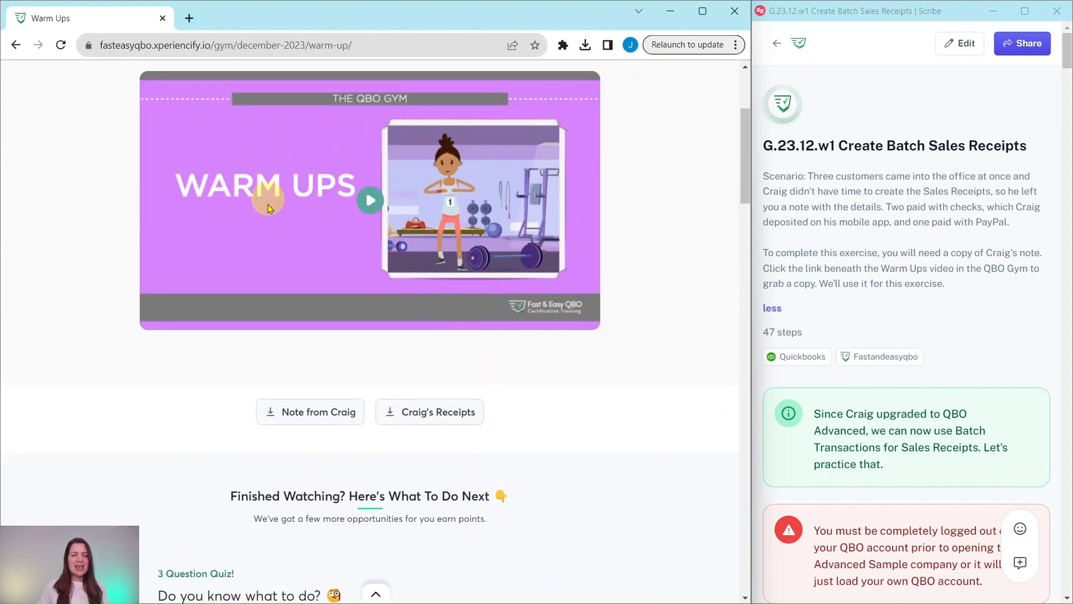
{"action": "scroll", "coordinate": [312, 364], "scroll_direction": "down", "scroll_amount": 3}
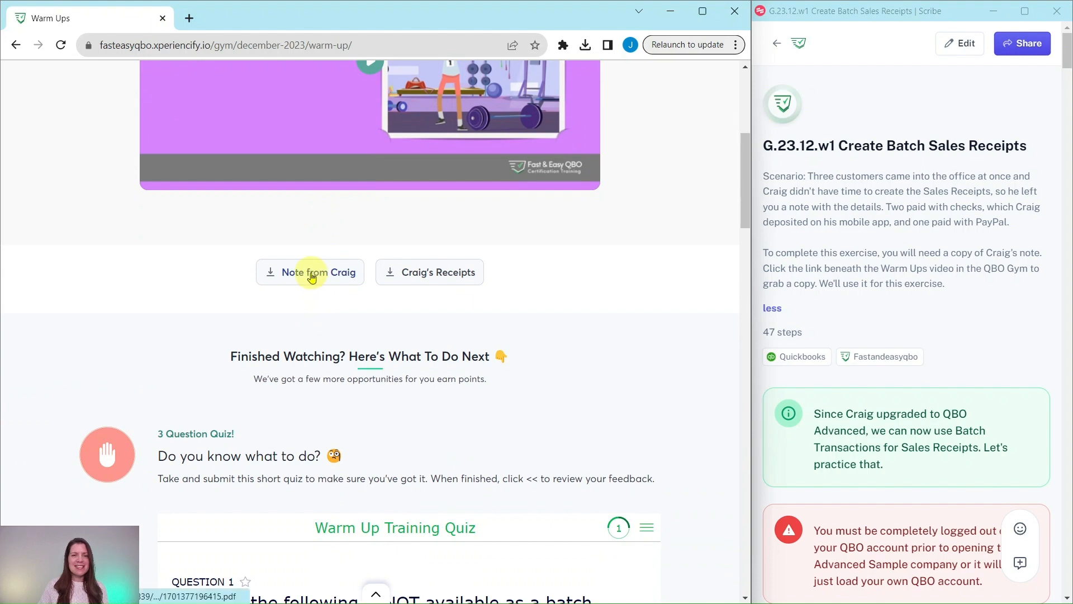
{"action": "left_click", "coordinate": [312, 274]}
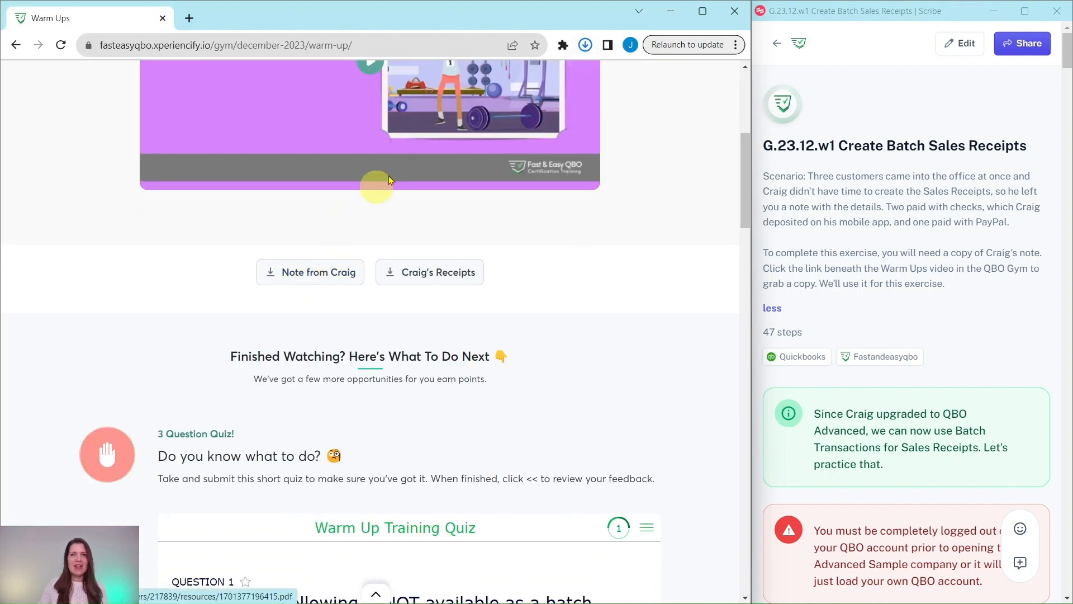
{"action": "left_click", "coordinate": [414, 74]}
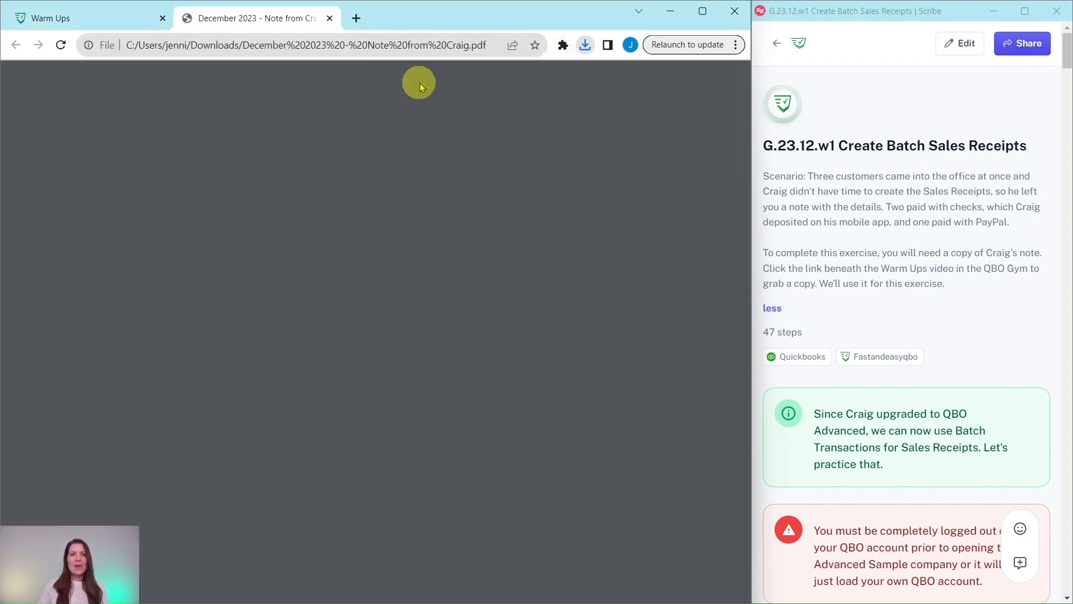
{"action": "scroll", "coordinate": [475, 195], "scroll_direction": "down", "scroll_amount": 3}
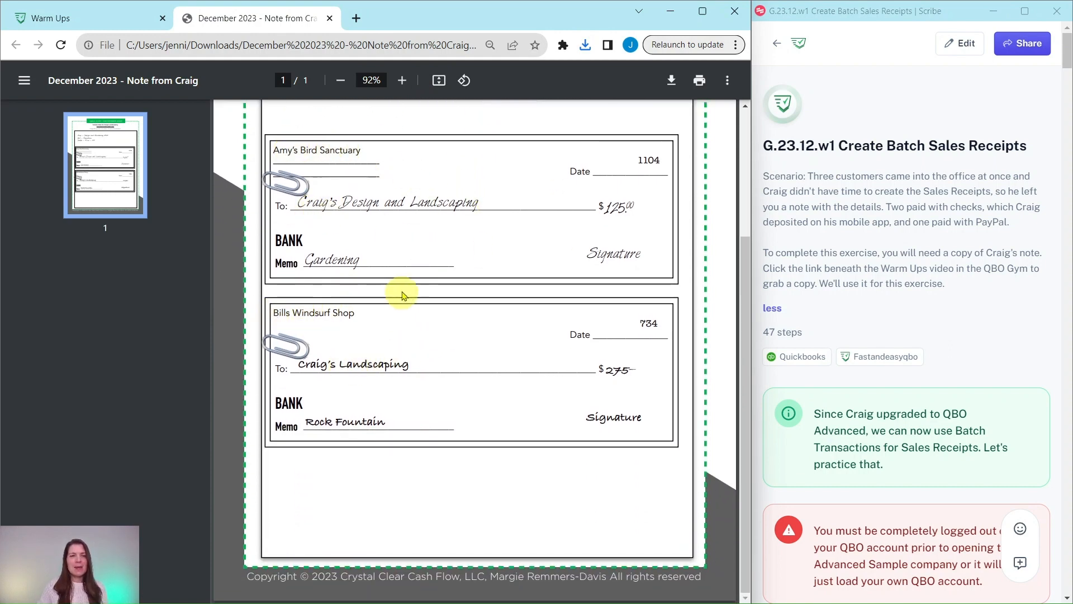
{"action": "scroll", "coordinate": [397, 292], "scroll_direction": "up", "scroll_amount": 3}
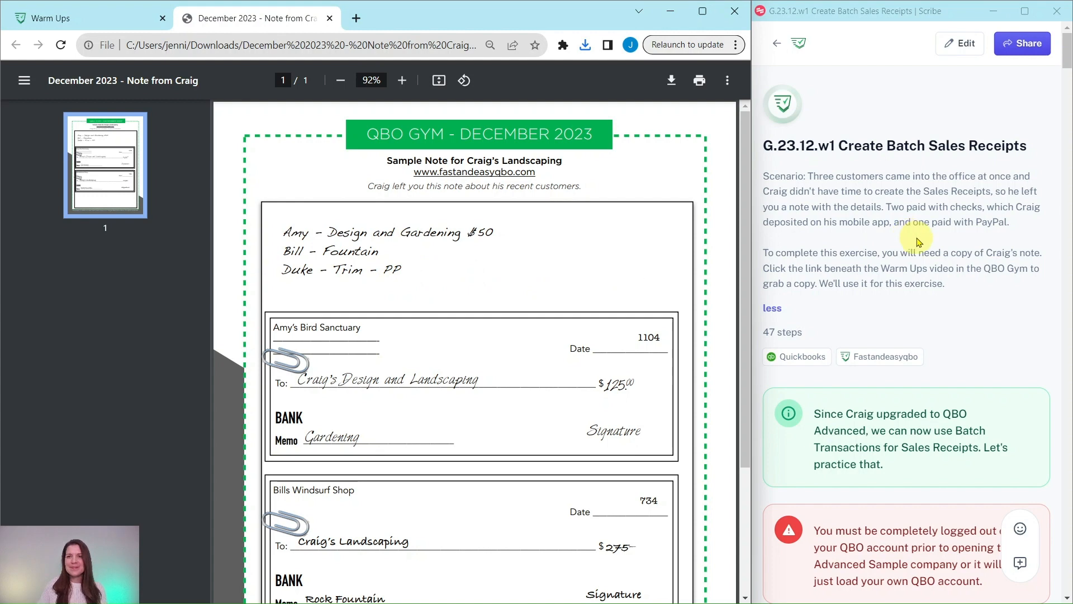
Step: Open the QBO Advanced sample company from the guide's link, completing the robot verification and dismissing the menu introduction
{"action": "scroll", "coordinate": [934, 231], "scroll_direction": "down", "scroll_amount": 5}
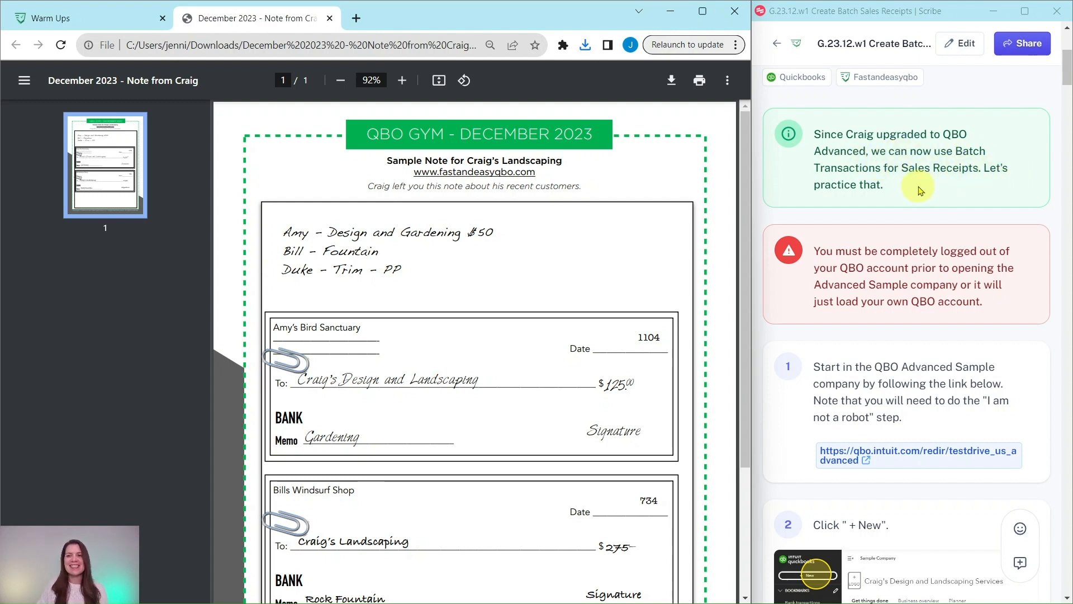
{"action": "scroll", "coordinate": [837, 251], "scroll_direction": "down", "scroll_amount": 1}
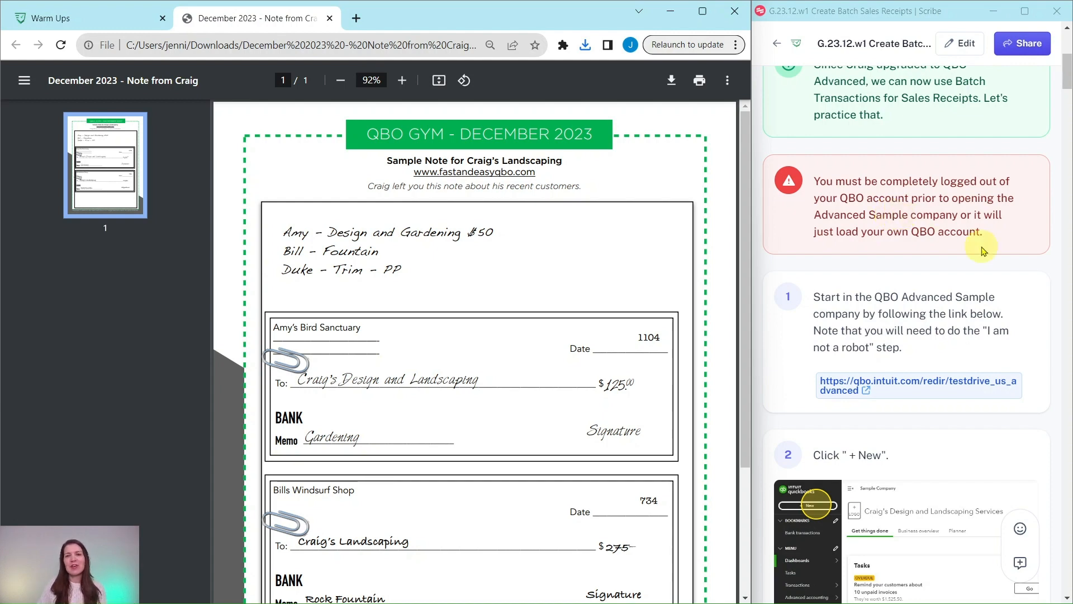
{"action": "scroll", "coordinate": [1006, 280], "scroll_direction": "down", "scroll_amount": 2}
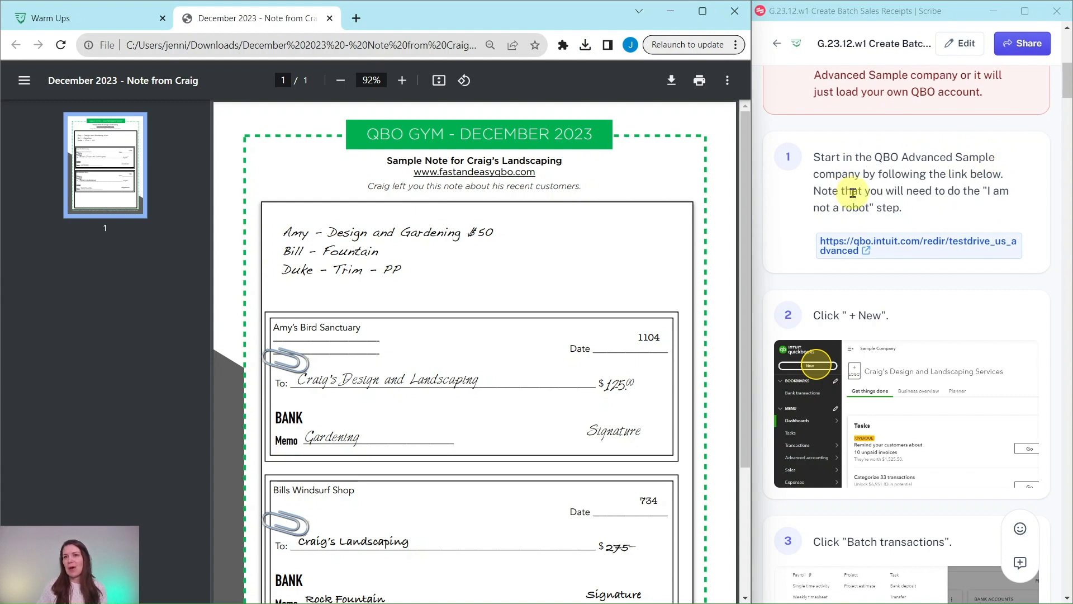
{"action": "left_click", "coordinate": [914, 247]}
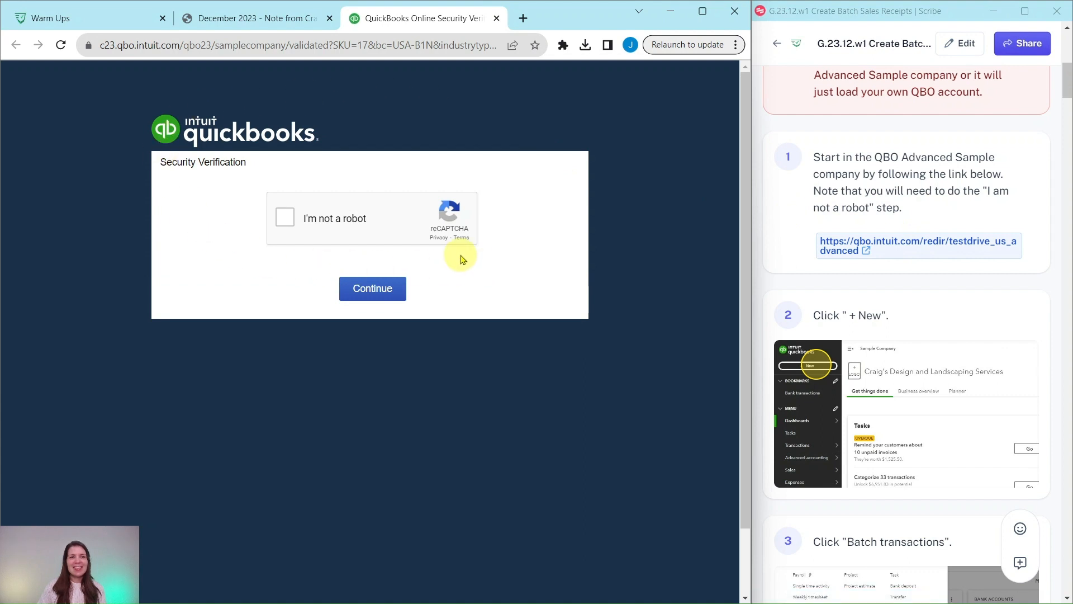
{"action": "left_click", "coordinate": [291, 220]}
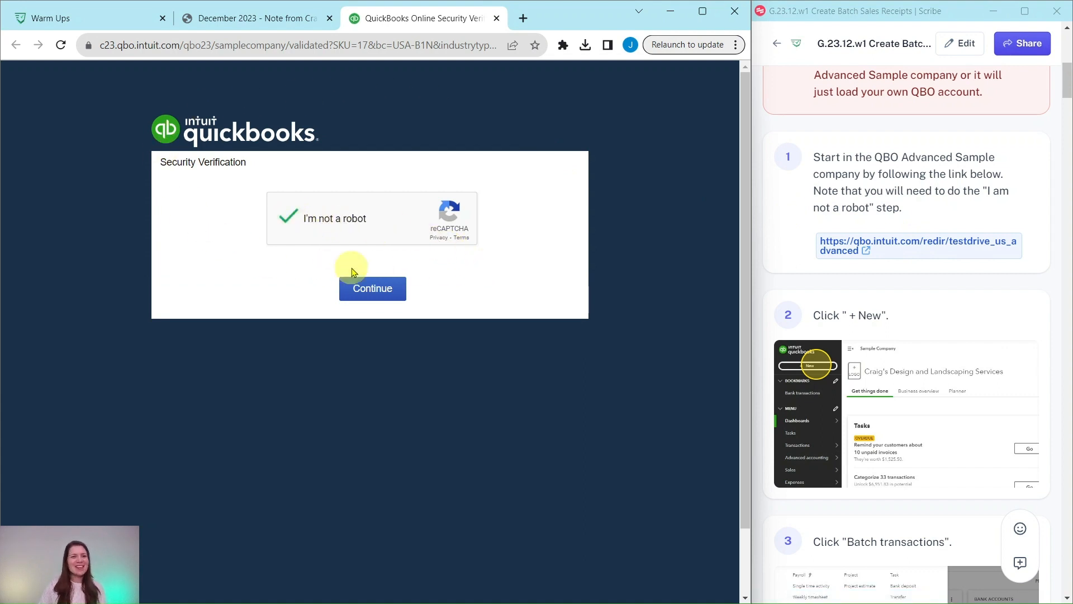
{"action": "left_click", "coordinate": [373, 295]}
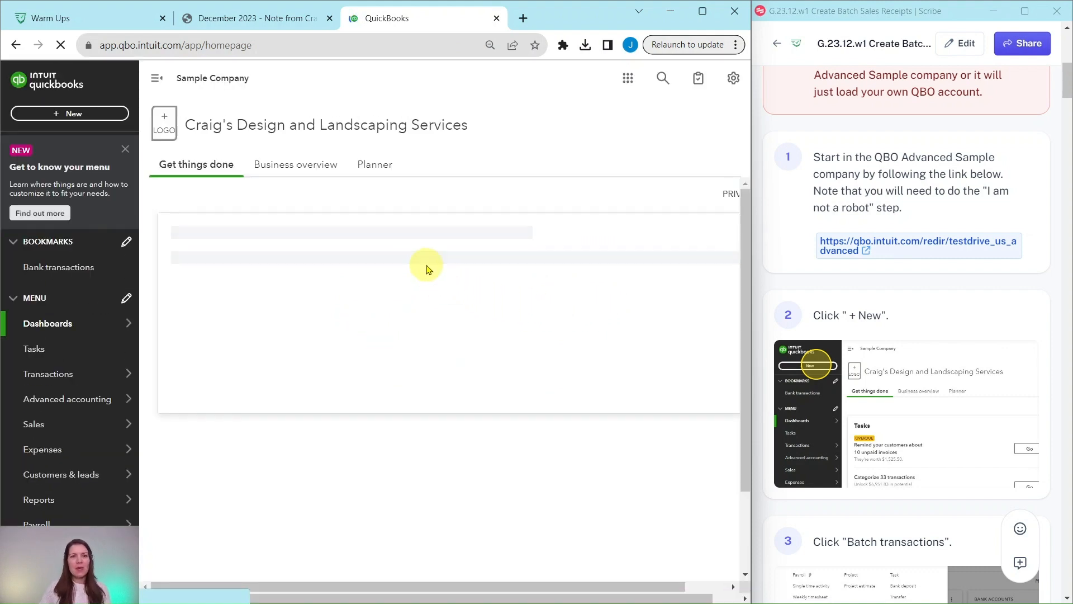
{"action": "left_click", "coordinate": [125, 148]}
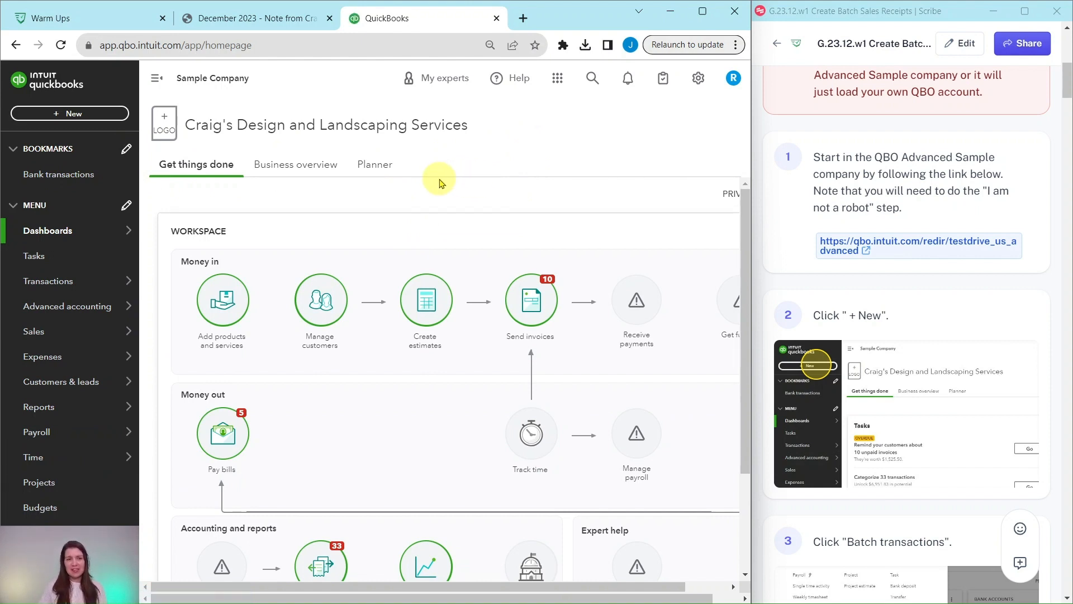
Step: Open a new Batch Transactions sheet in the sample company, following guide steps 2 and 3
{"action": "mouse_move", "coordinate": [82, 360]}
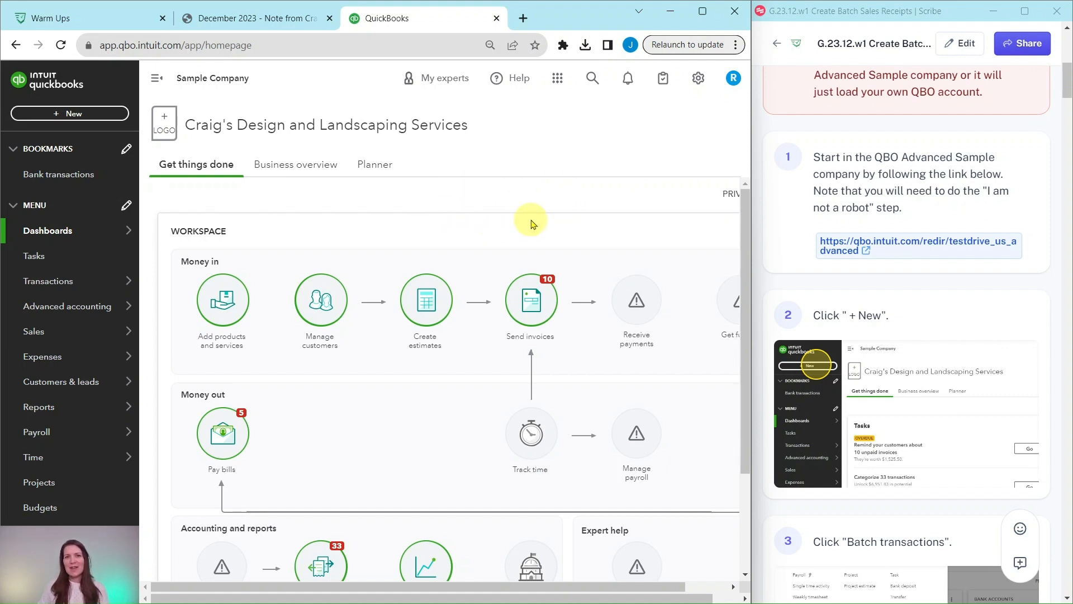
{"action": "scroll", "coordinate": [975, 220], "scroll_direction": "down", "scroll_amount": 5}
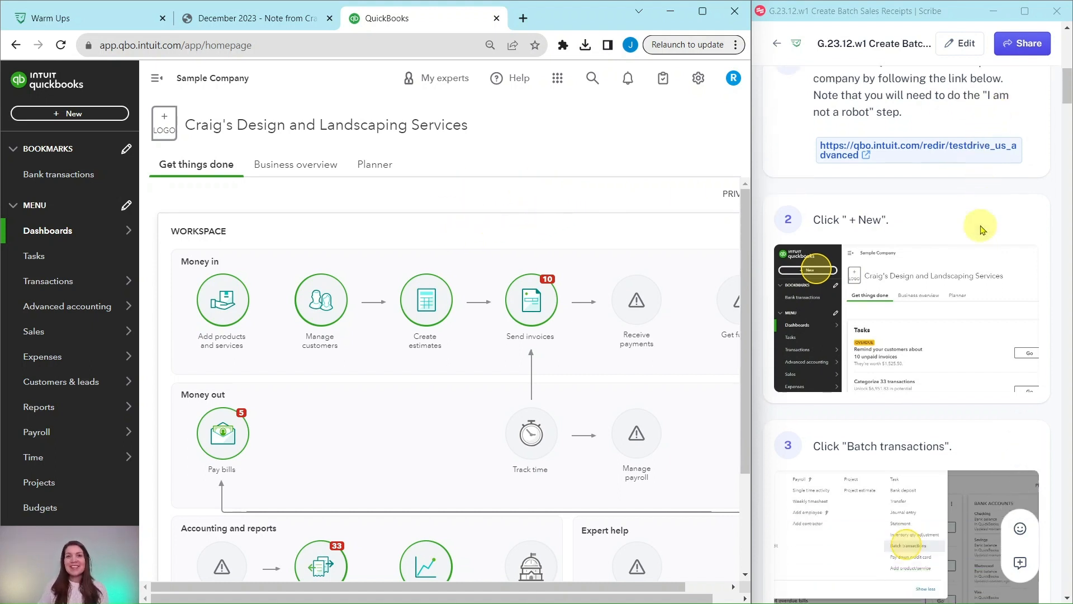
{"action": "scroll", "coordinate": [976, 220], "scroll_direction": "up", "scroll_amount": 1}
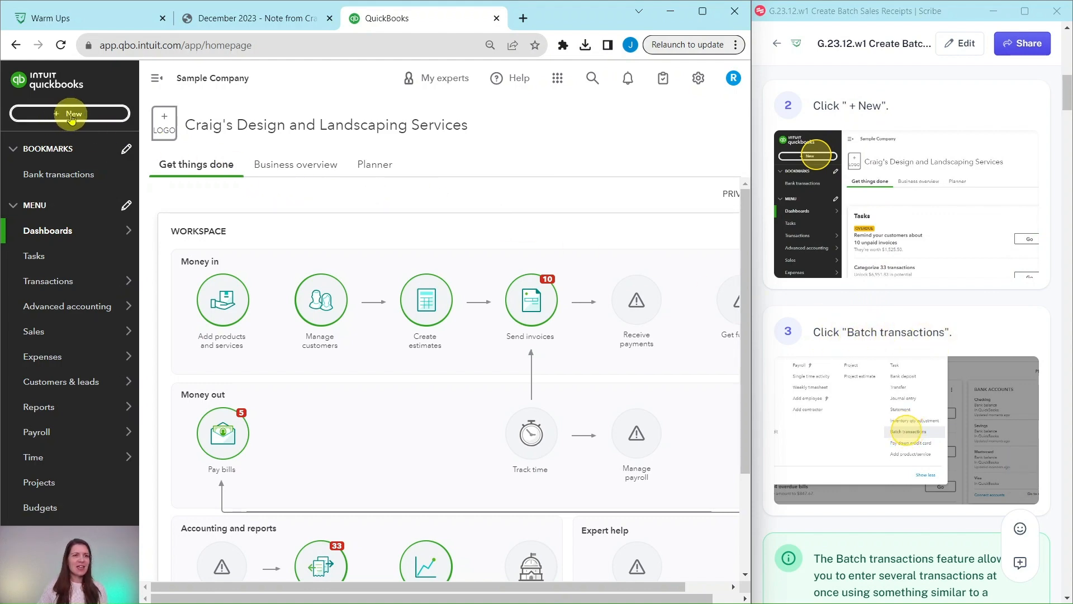
{"action": "left_click", "coordinate": [71, 118]}
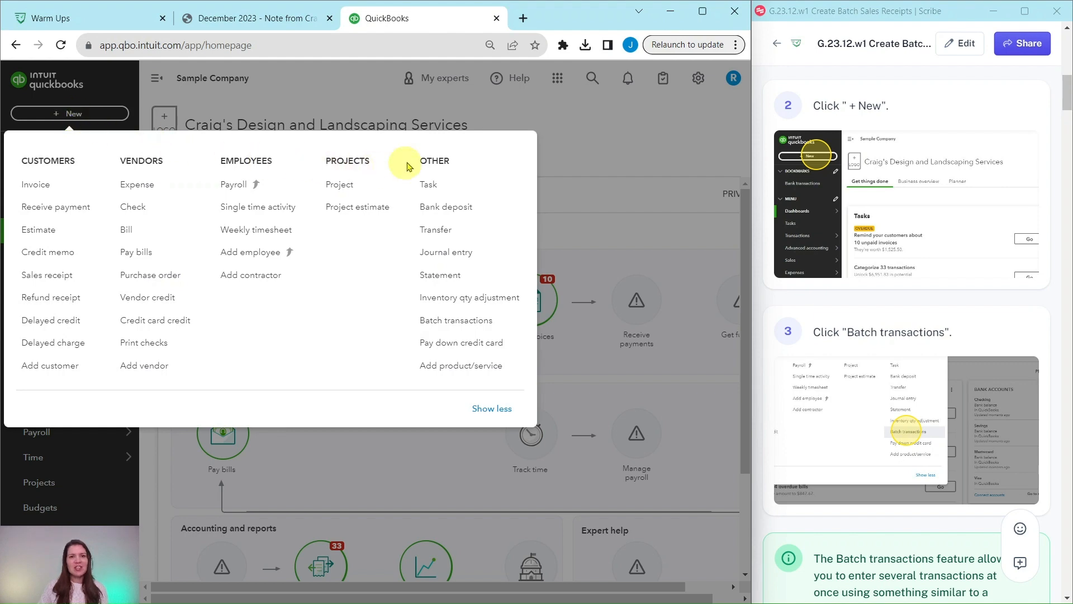
{"action": "left_click", "coordinate": [451, 322]}
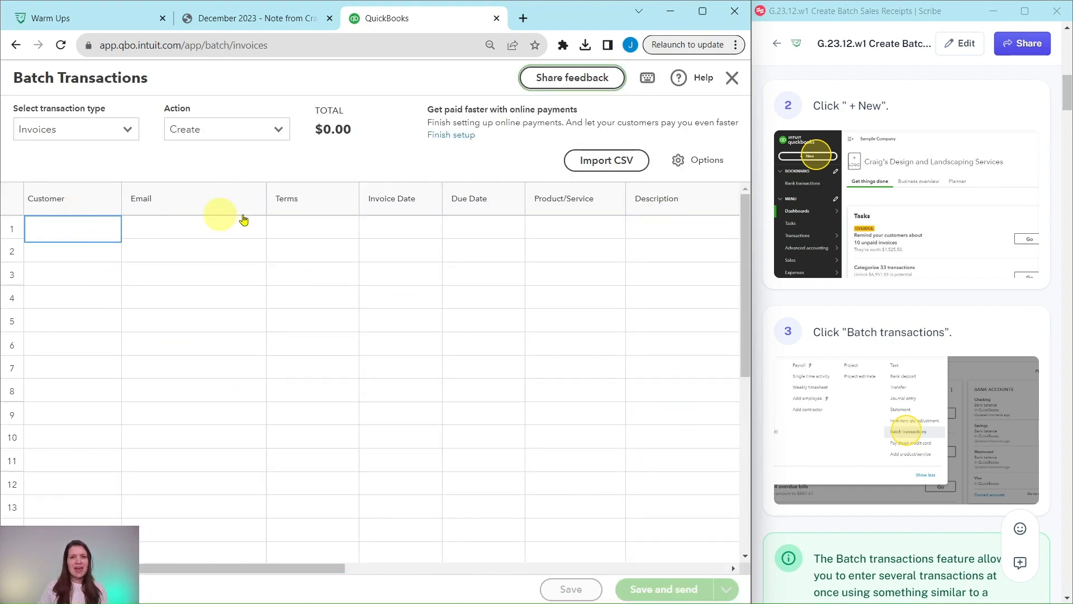
Step: Set the batch transaction type to Sales Receipts, as guide step 4 instructs
{"action": "scroll", "coordinate": [929, 352], "scroll_direction": "down", "scroll_amount": 6}
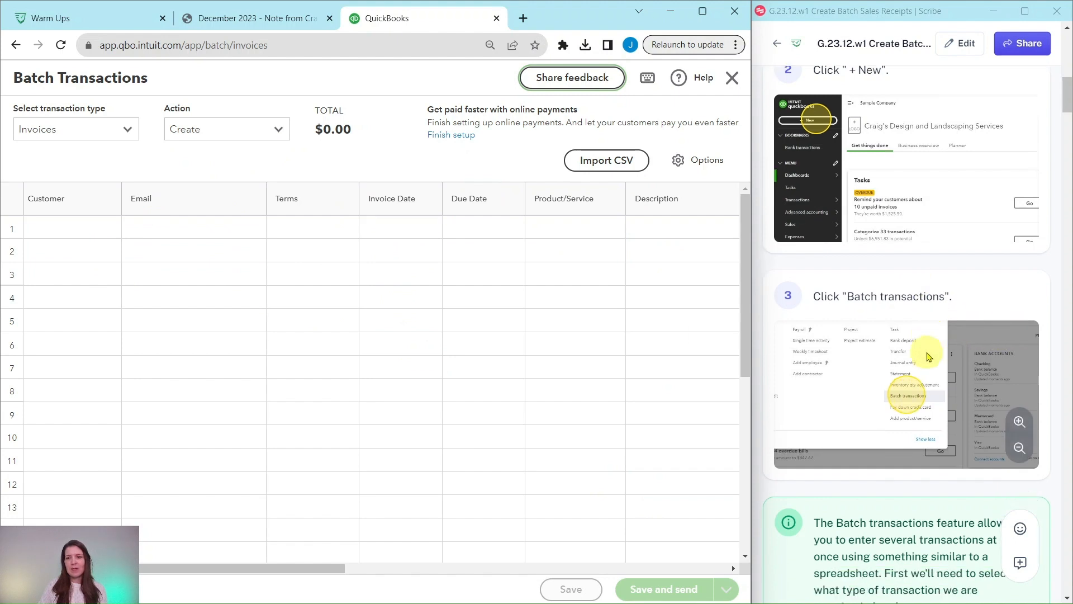
{"action": "scroll", "coordinate": [908, 334], "scroll_direction": "down", "scroll_amount": 2}
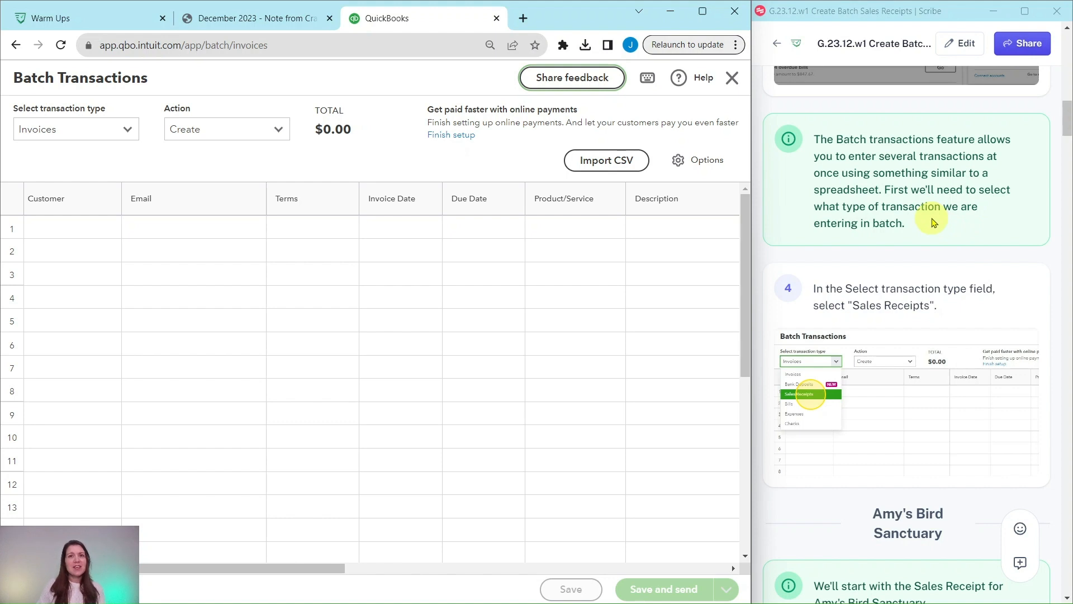
{"action": "scroll", "coordinate": [935, 218], "scroll_direction": "down", "scroll_amount": 3}
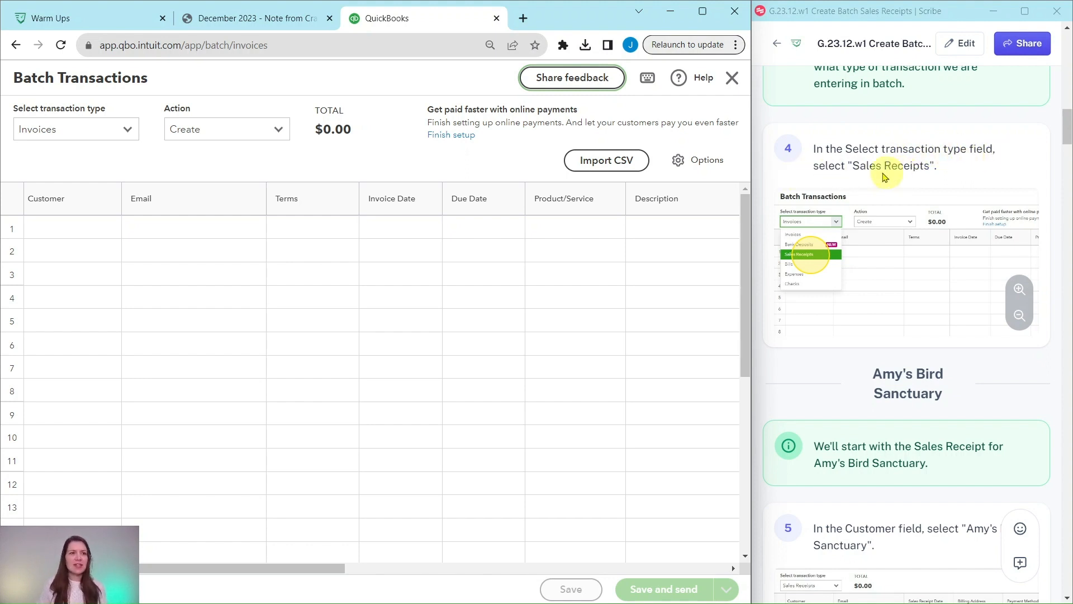
{"action": "left_click", "coordinate": [127, 135]}
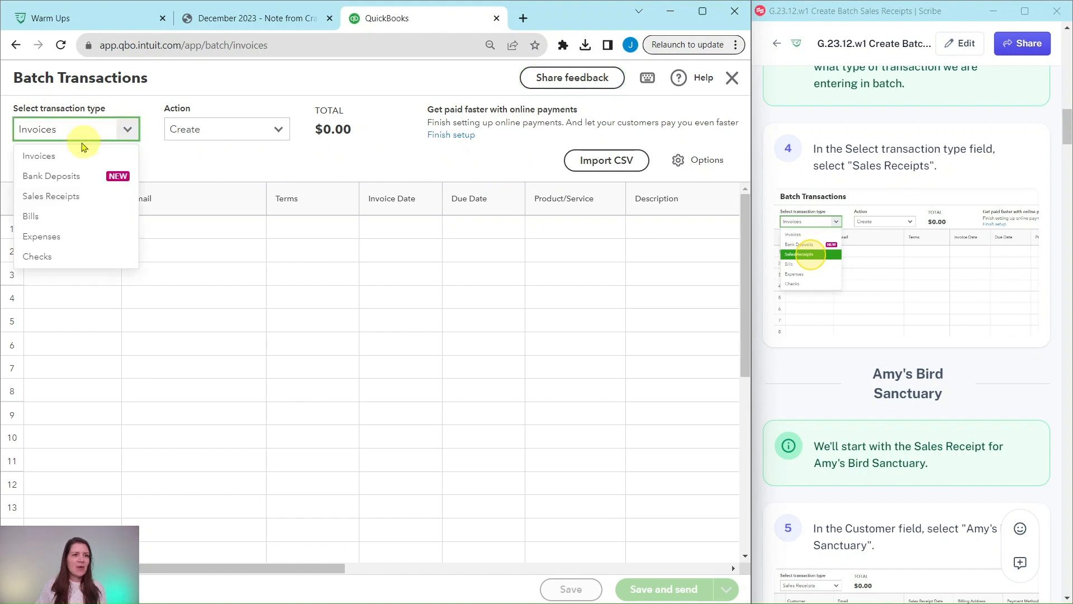
{"action": "left_click", "coordinate": [47, 198]}
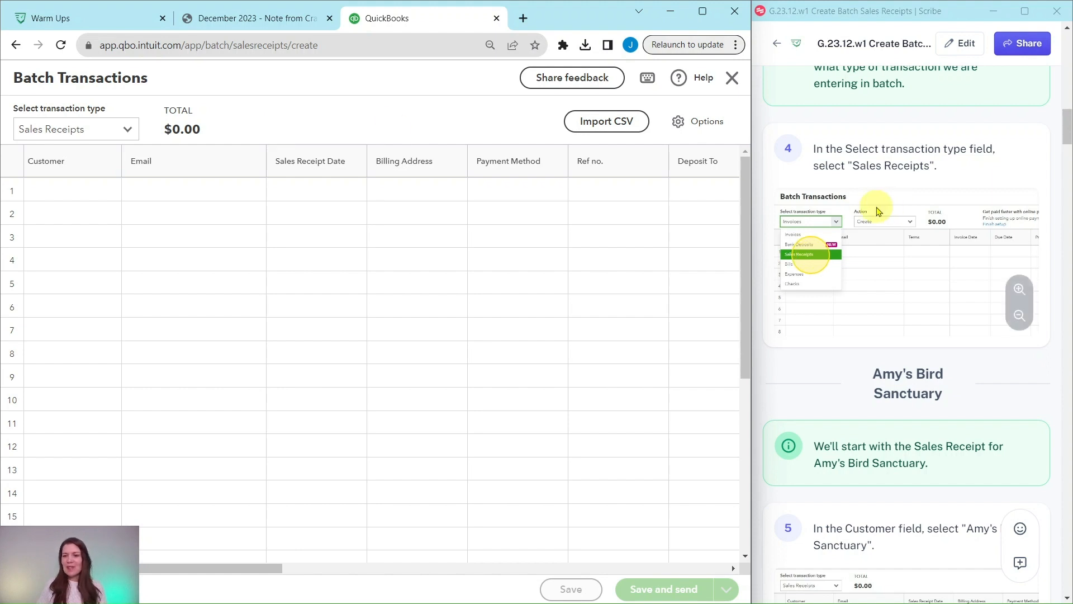
Step: Choose Amy's Bird Sanctuary as the customer in row 1 of the sales receipts batch
{"action": "scroll", "coordinate": [895, 241], "scroll_direction": "down", "scroll_amount": 6}
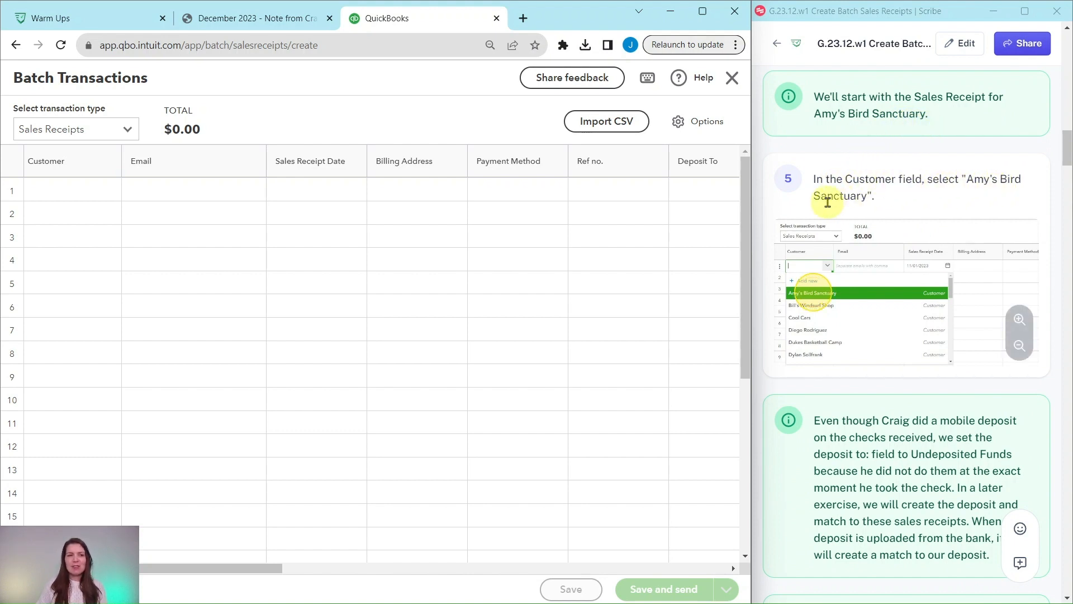
{"action": "left_click", "coordinate": [62, 193]}
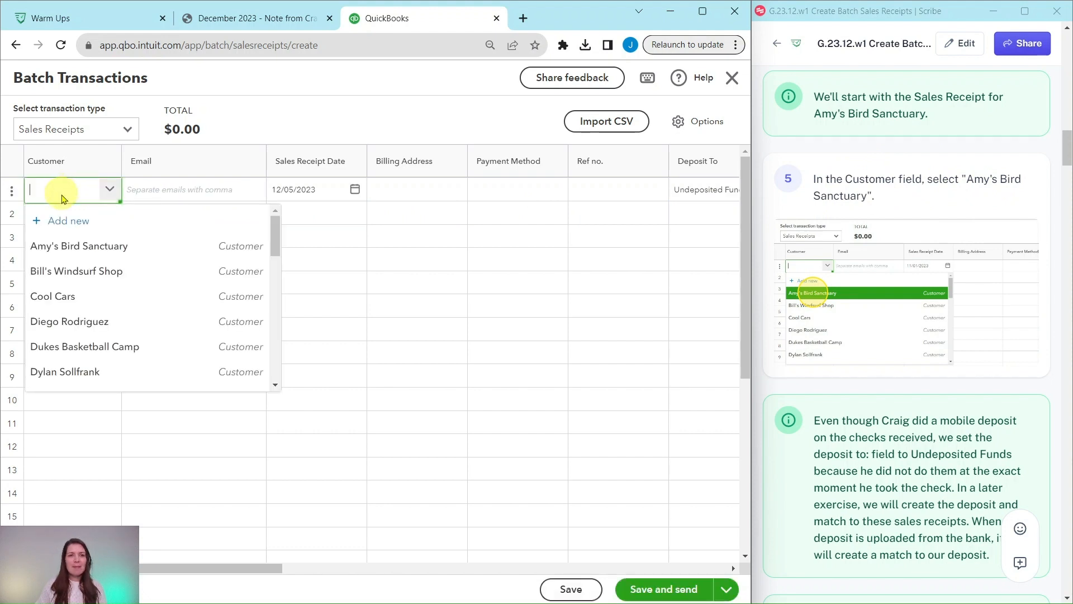
{"action": "left_click", "coordinate": [73, 252]}
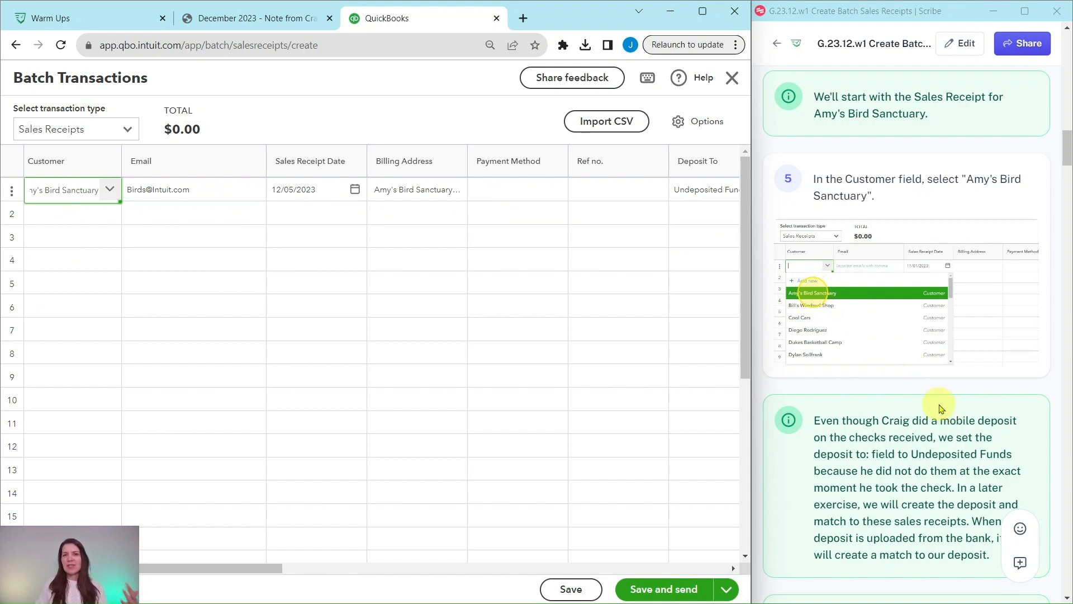
Step: Check the Deposit To field in row 1 and read the guide's notes on Undeposited Funds and automatically filled fields
{"action": "scroll", "coordinate": [938, 399], "scroll_direction": "down", "scroll_amount": 5}
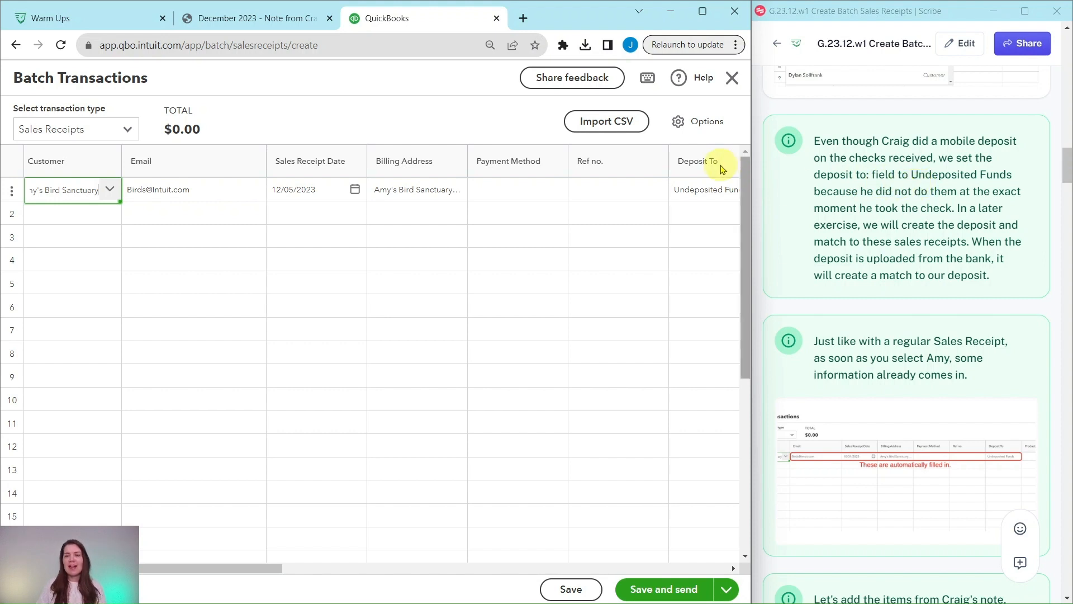
{"action": "left_click", "coordinate": [684, 191]}
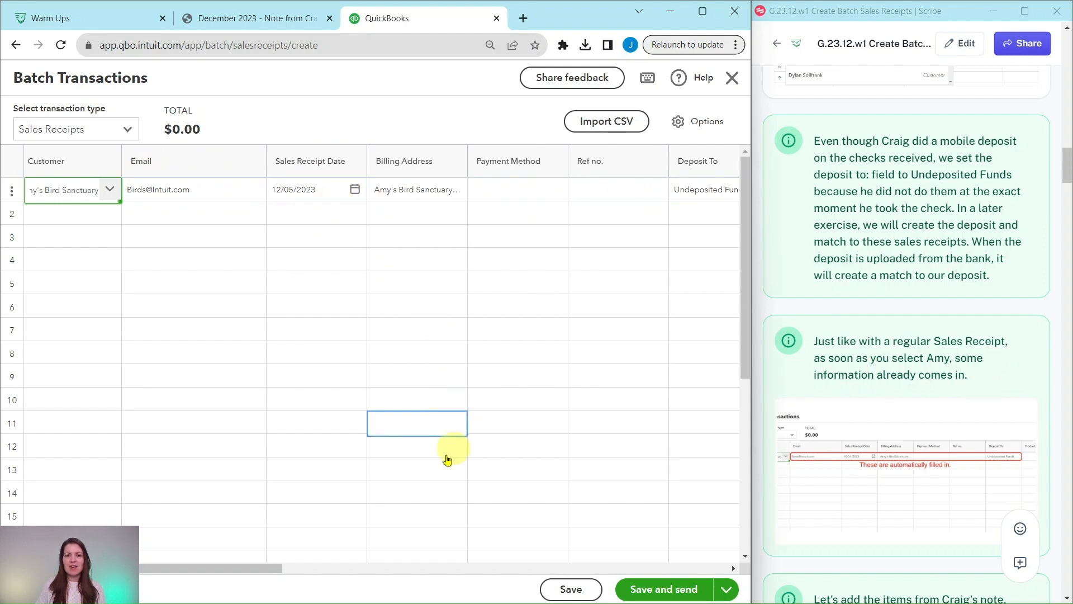
{"action": "left_click_drag", "start_coordinate": [251, 567], "coordinate": [232, 577]}
{"action": "scroll", "coordinate": [893, 263], "scroll_direction": "down", "scroll_amount": 2}
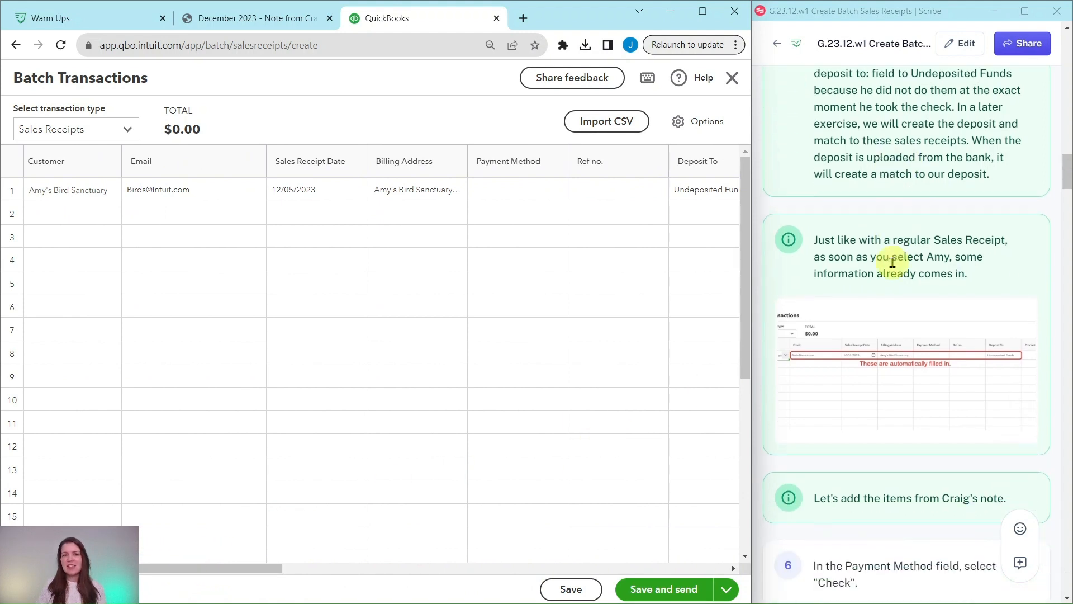
Step: Check the note's entry for Amy's Bird Sanctuary and set the payment method in row 1 to Check, per guide step 6
{"action": "scroll", "coordinate": [893, 262], "scroll_direction": "down", "scroll_amount": 6}
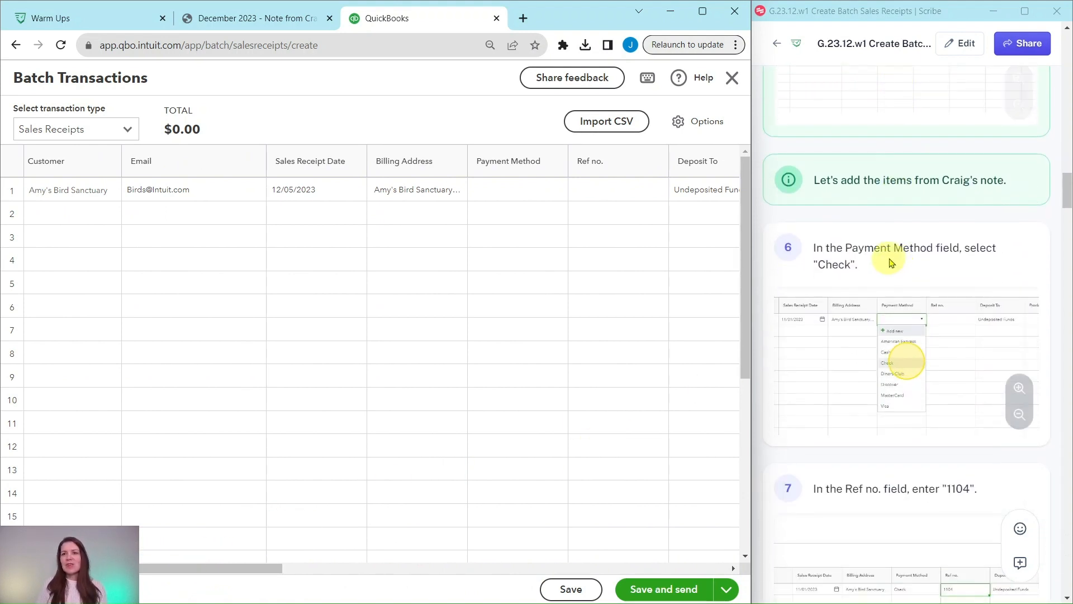
{"action": "scroll", "coordinate": [891, 261], "scroll_direction": "down", "scroll_amount": 1}
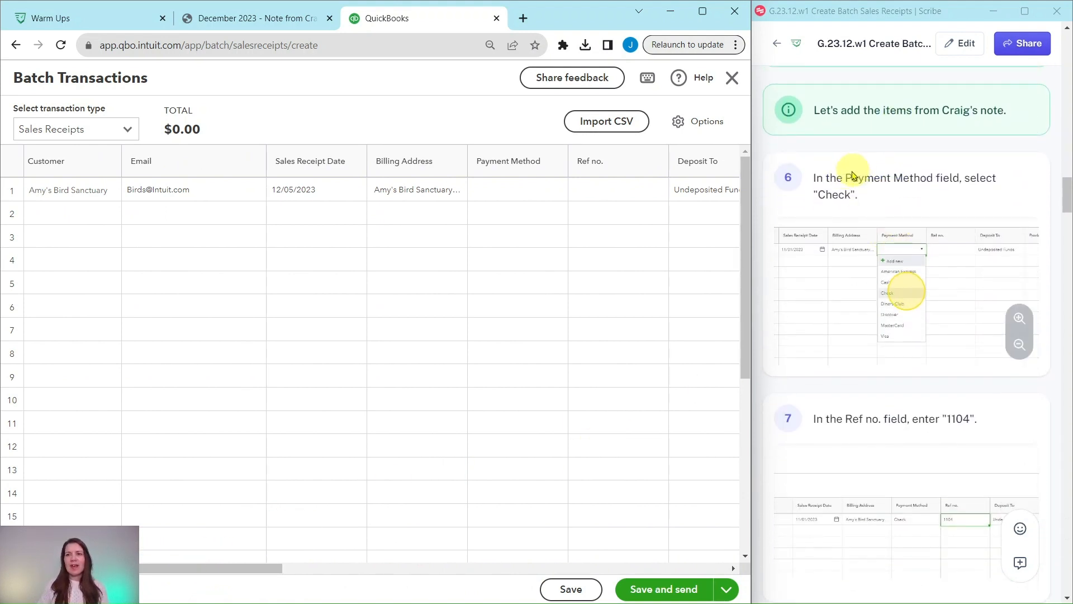
{"action": "left_click", "coordinate": [249, 18]}
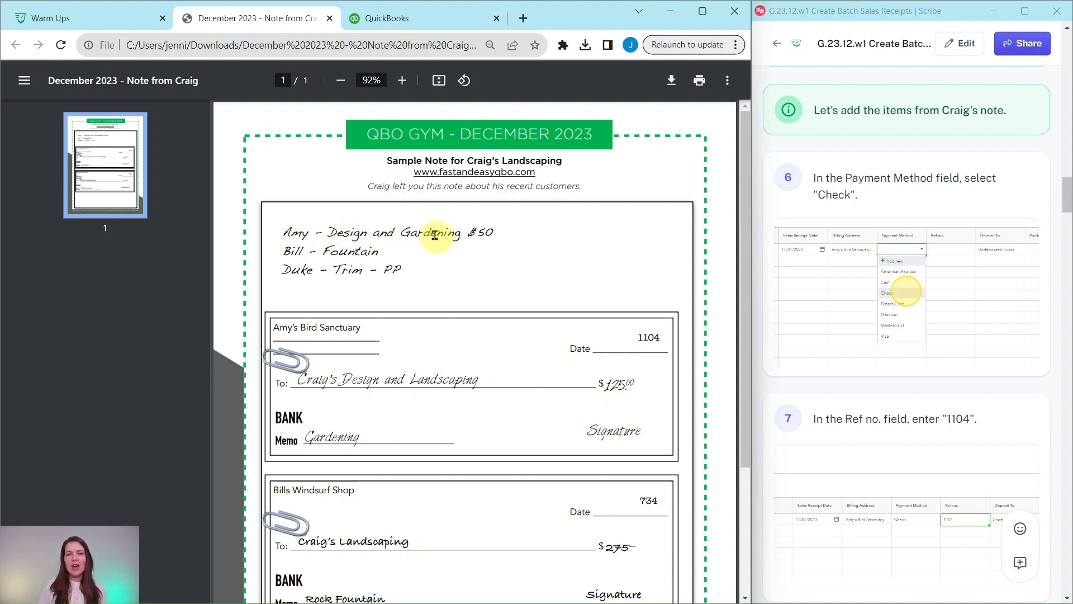
{"action": "left_click", "coordinate": [387, 19]}
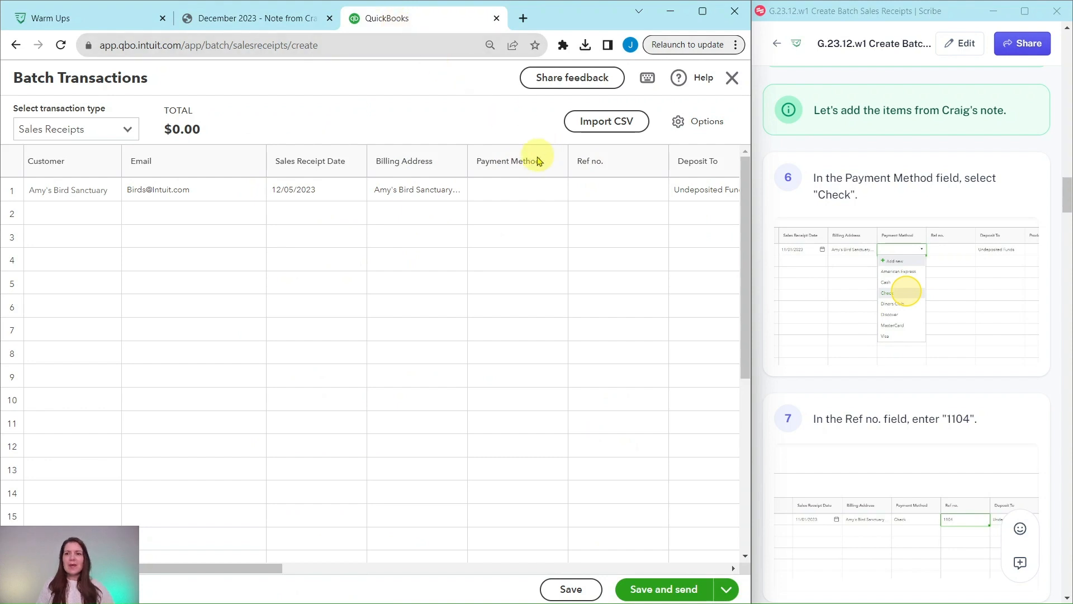
{"action": "left_click", "coordinate": [523, 187]}
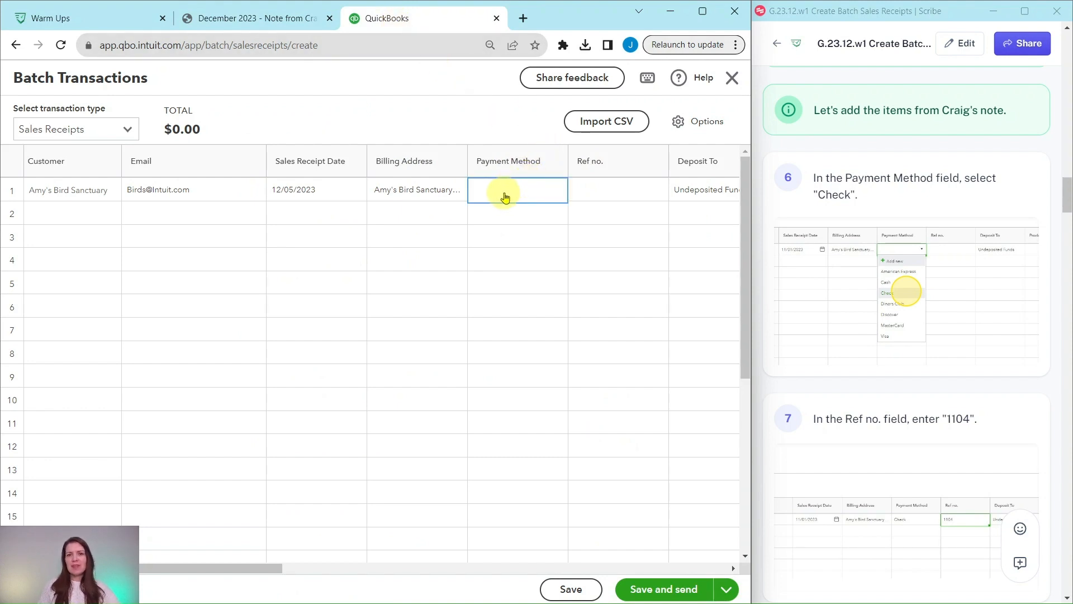
{"action": "left_click", "coordinate": [508, 194]}
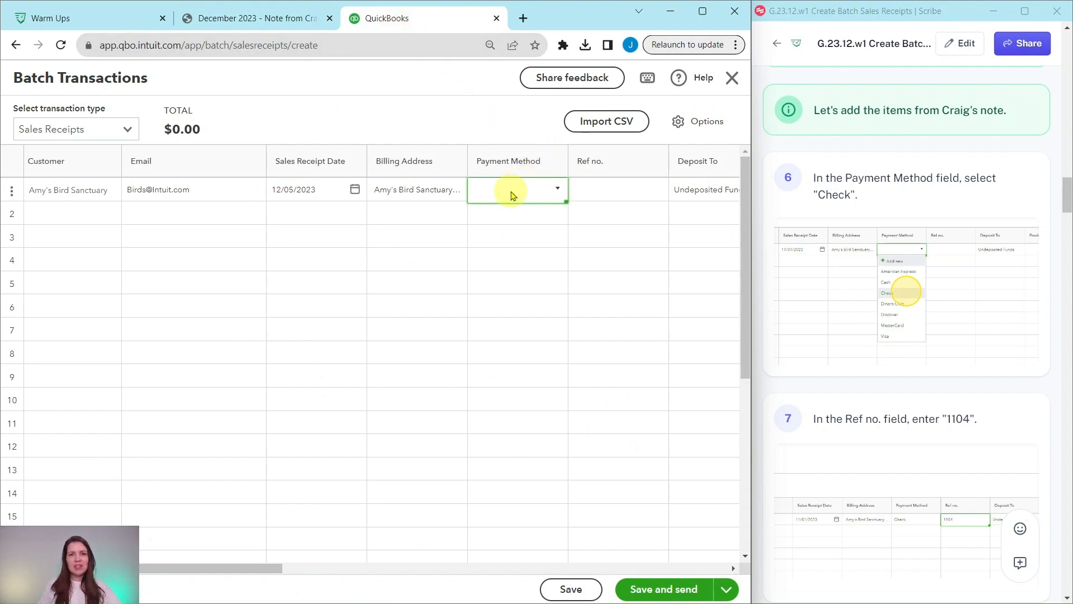
{"action": "left_click", "coordinate": [558, 193]}
{"action": "left_click", "coordinate": [494, 283]}
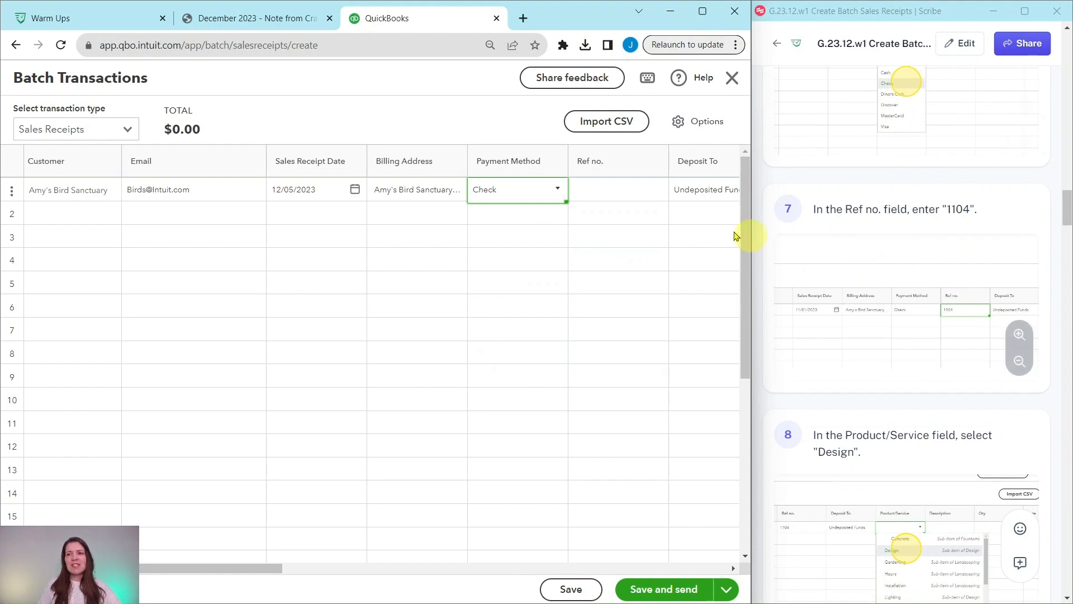
Step: Look up the check number for Amy's Bird Sanctuary in the note and enter 1104 as row 1's reference number
{"action": "left_click", "coordinate": [248, 18]}
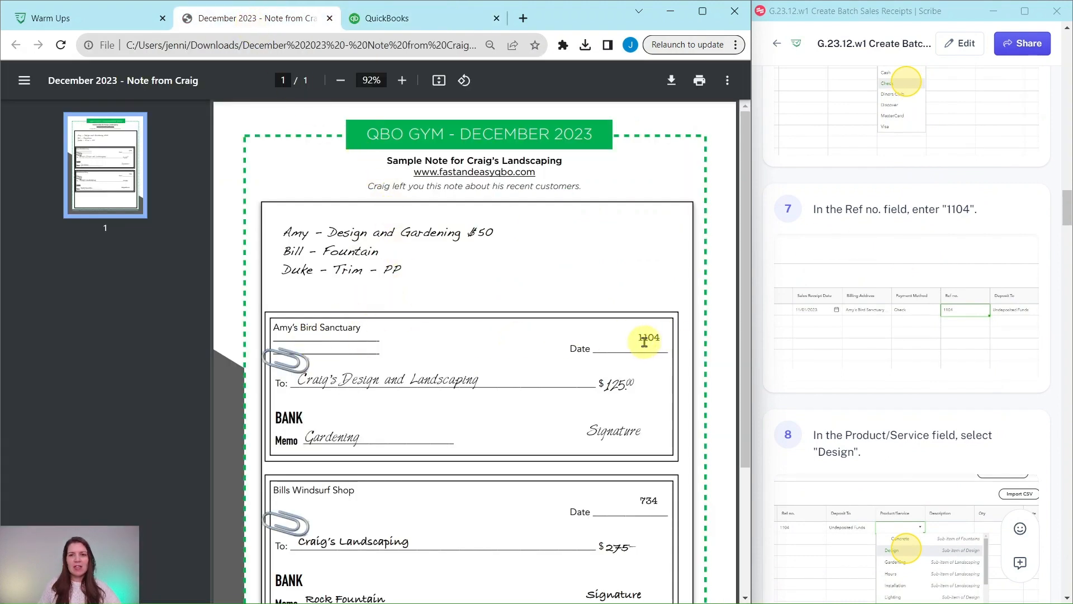
{"action": "left_click", "coordinate": [399, 18]}
{"action": "left_click", "coordinate": [619, 189]}
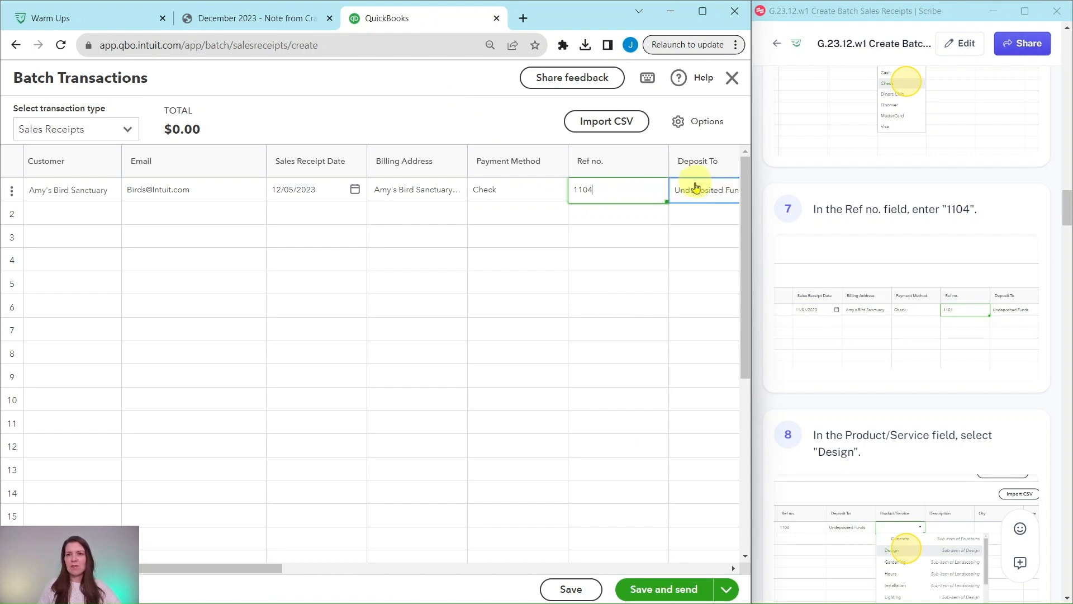
Step: Choose Design as the product/service in row 1, as guide step 8 instructs
{"action": "scroll", "coordinate": [876, 286], "scroll_direction": "down", "scroll_amount": 4}
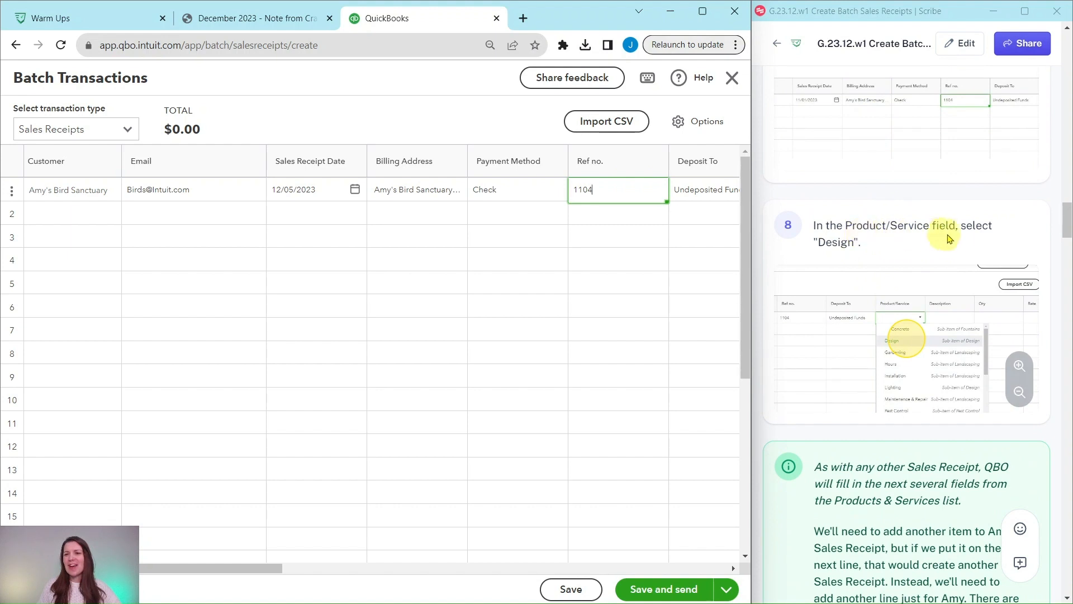
{"action": "scroll", "coordinate": [909, 238], "scroll_direction": "down", "scroll_amount": 1}
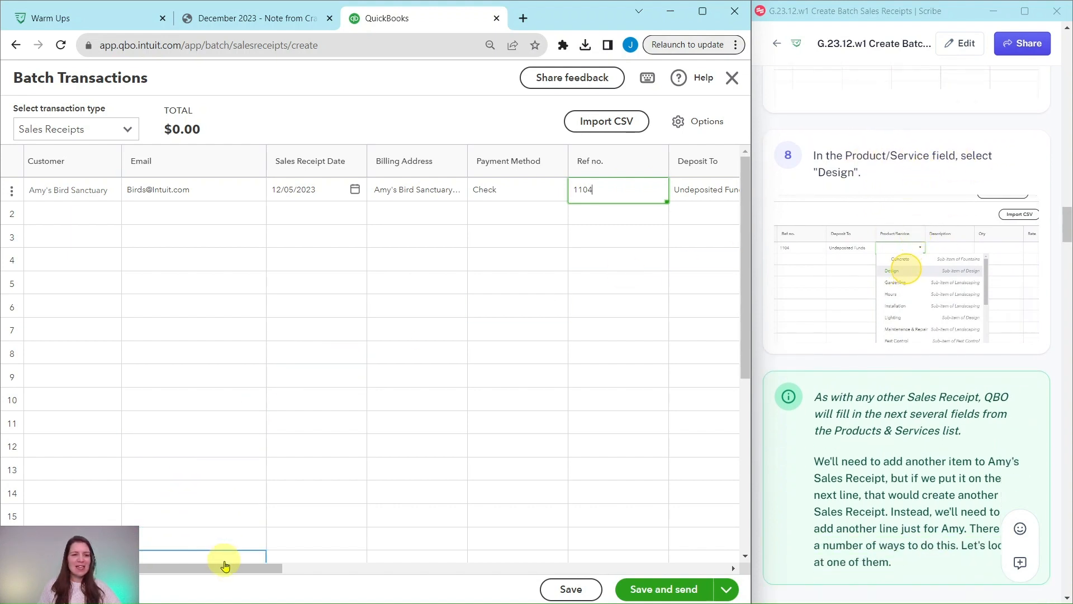
{"action": "left_click_drag", "start_coordinate": [223, 565], "coordinate": [479, 574]}
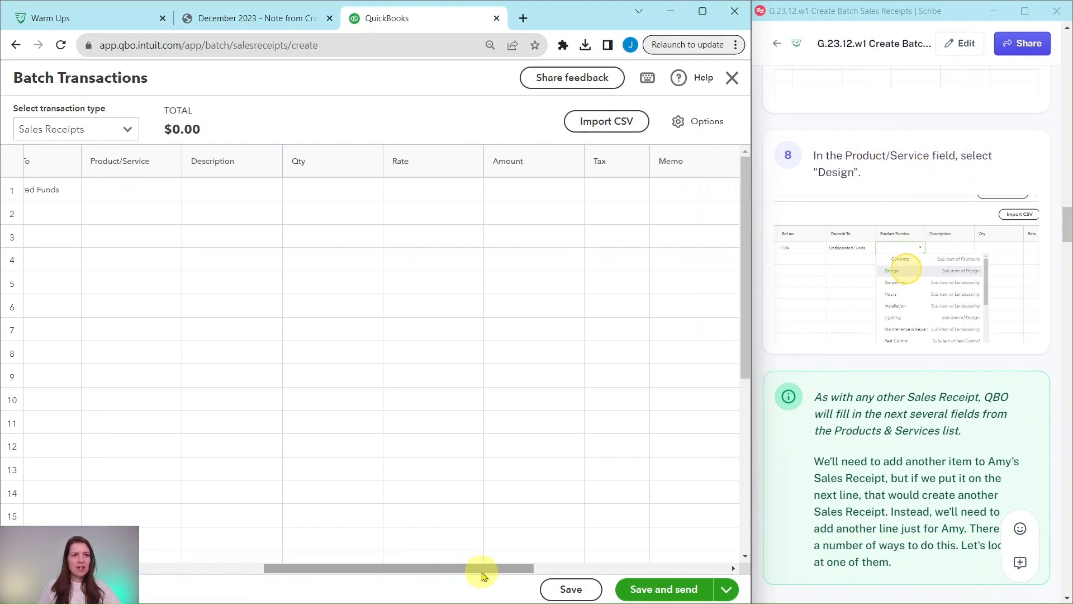
{"action": "left_click", "coordinate": [120, 193]}
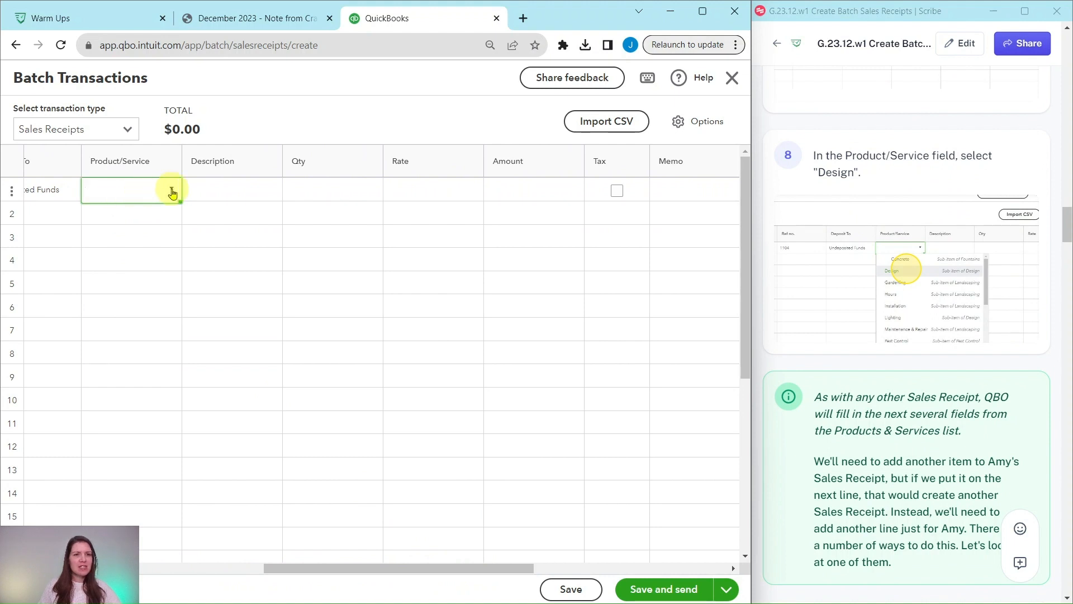
{"action": "left_click", "coordinate": [172, 188]}
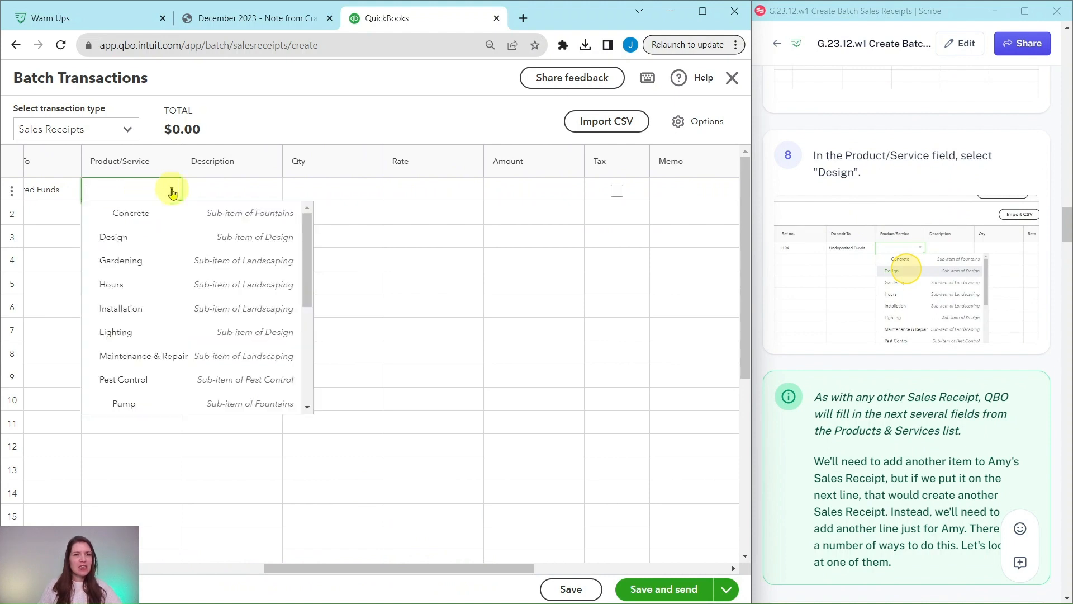
{"action": "left_click", "coordinate": [113, 242]}
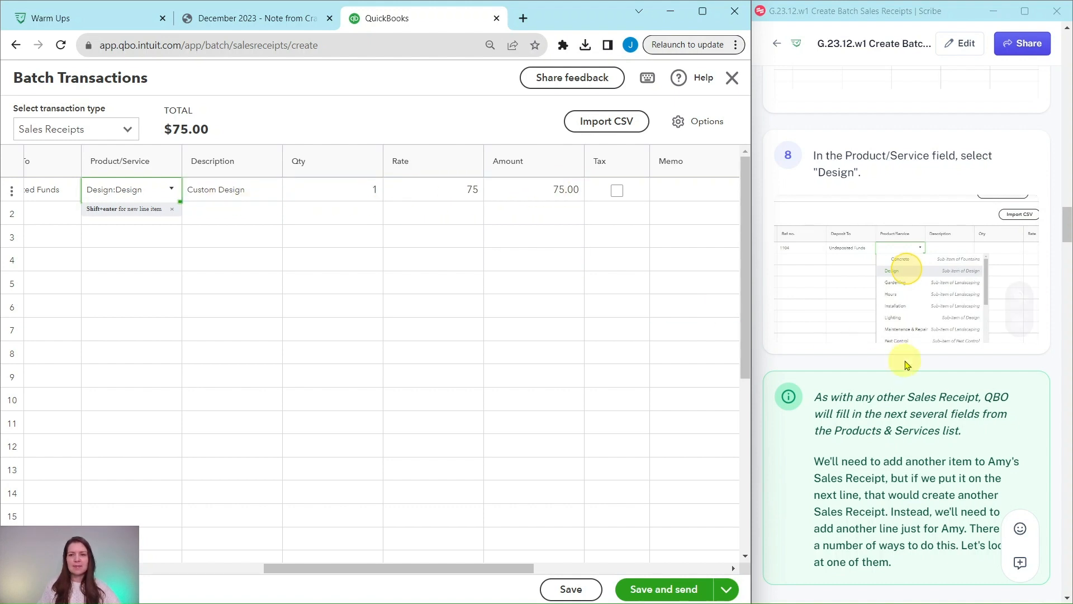
Step: Review the note's items for Amy's Bird Sanctuary and add a new line item to its sales receipt, per guide step 9
{"action": "scroll", "coordinate": [909, 358], "scroll_direction": "down", "scroll_amount": 5}
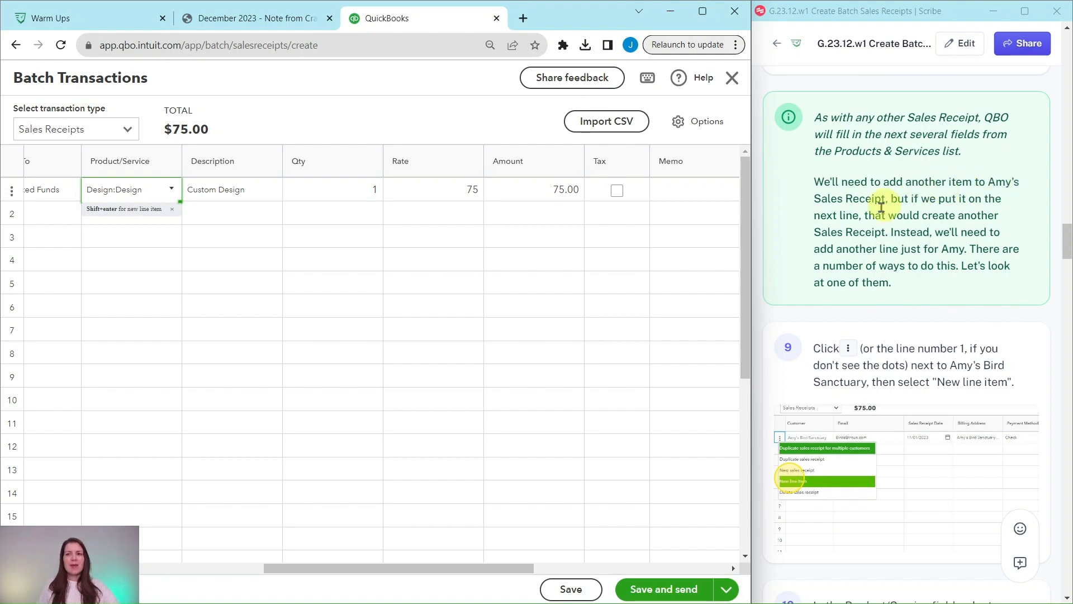
{"action": "left_click", "coordinate": [278, 20]}
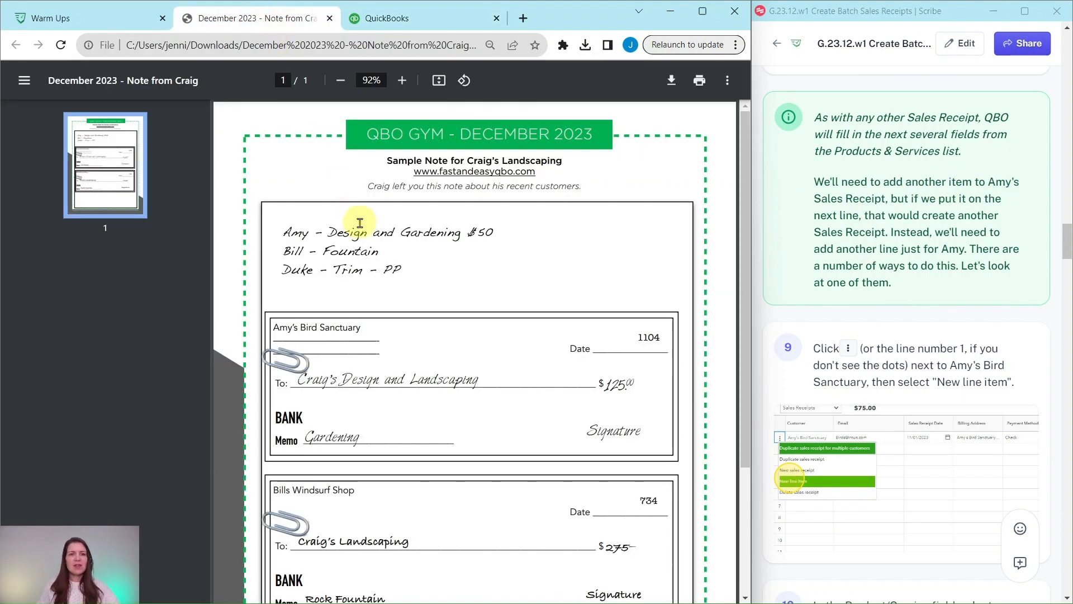
{"action": "left_click", "coordinate": [412, 19]}
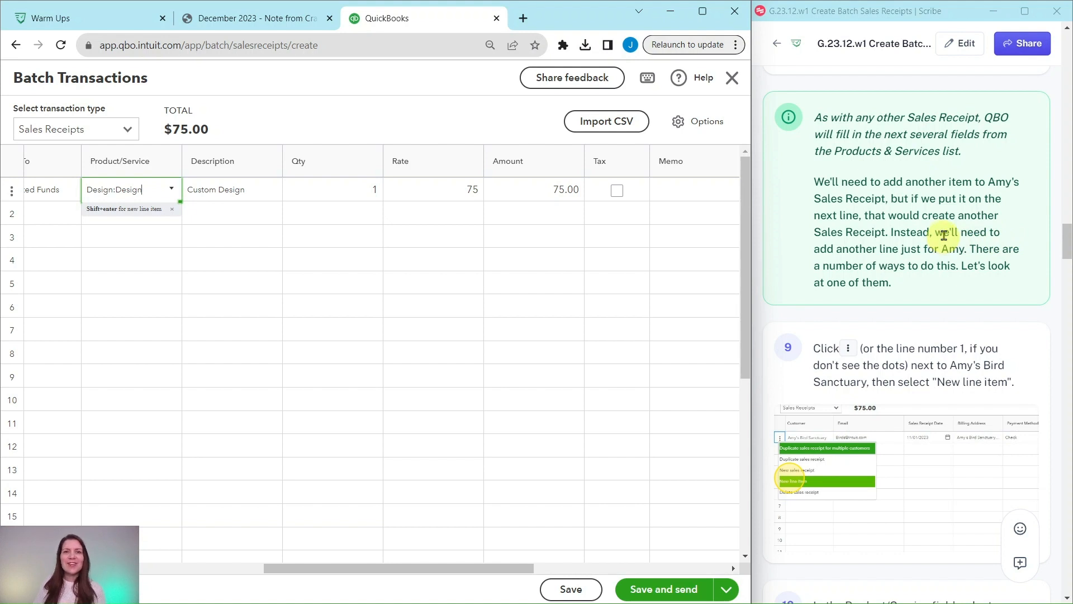
{"action": "scroll", "coordinate": [933, 237], "scroll_direction": "down", "scroll_amount": 4}
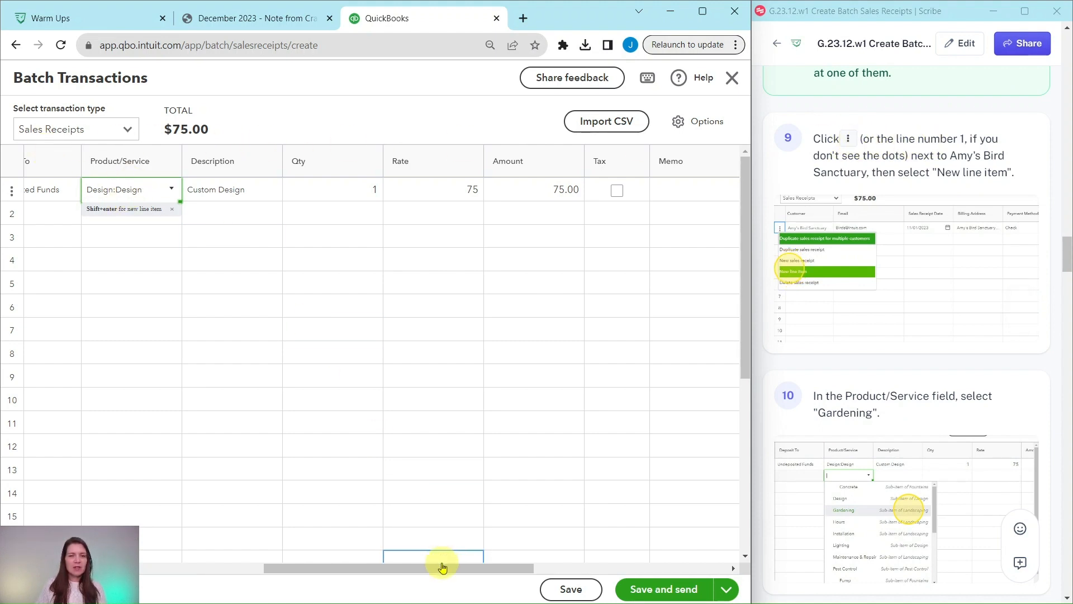
{"action": "left_click_drag", "start_coordinate": [441, 568], "coordinate": [163, 569]}
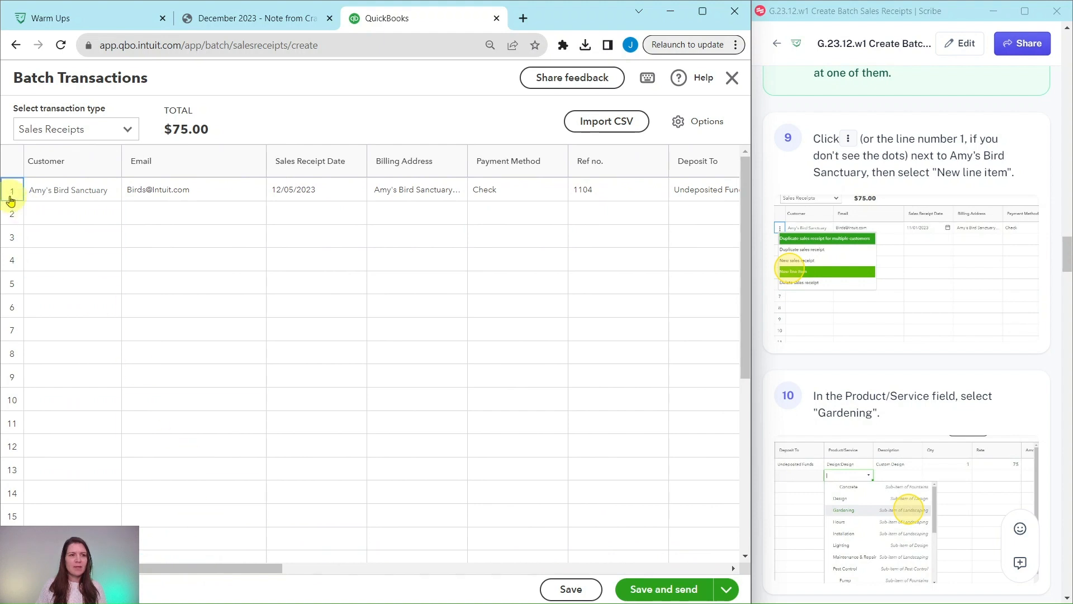
{"action": "left_click", "coordinate": [11, 193]}
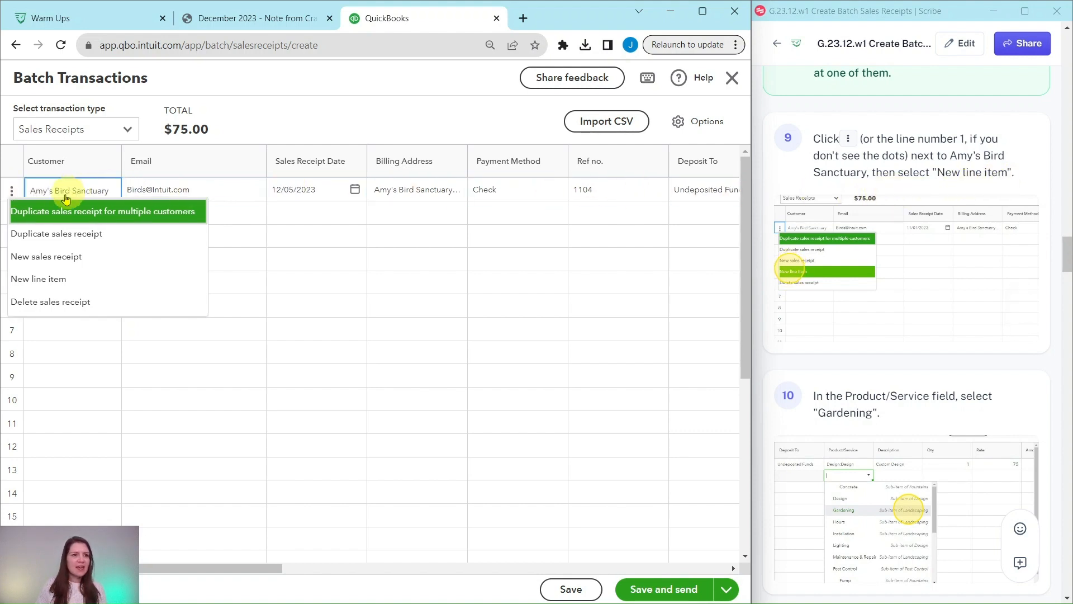
{"action": "left_click", "coordinate": [47, 280]}
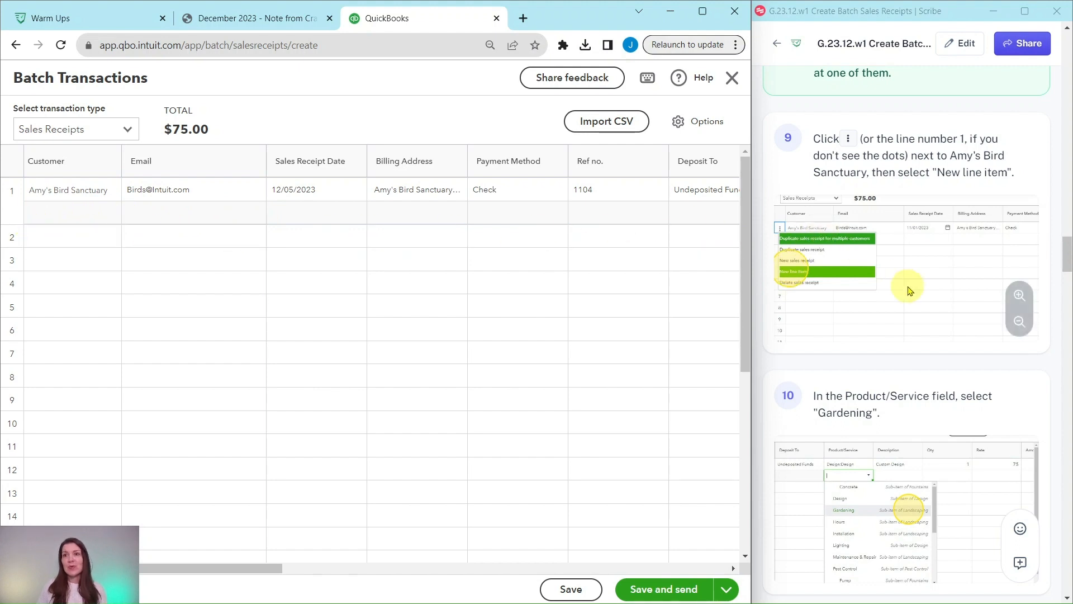
Step: Choose Gardening as the product/service on the second line of the Amy's Bird Sanctuary receipt, following guide step 10
{"action": "scroll", "coordinate": [908, 291], "scroll_direction": "down", "scroll_amount": 5}
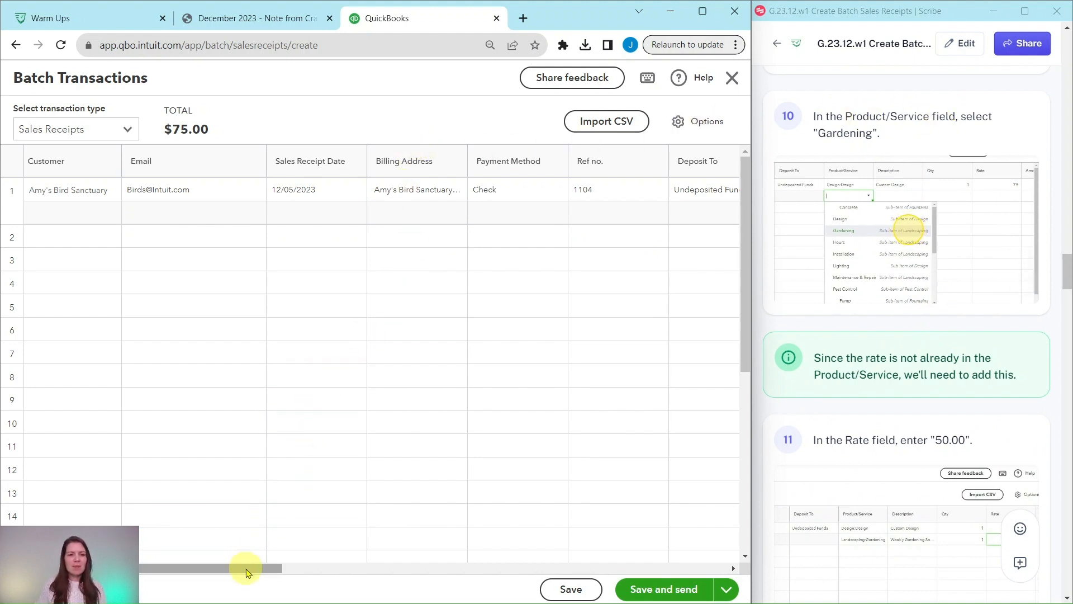
{"action": "left_click_drag", "start_coordinate": [246, 572], "coordinate": [510, 576]}
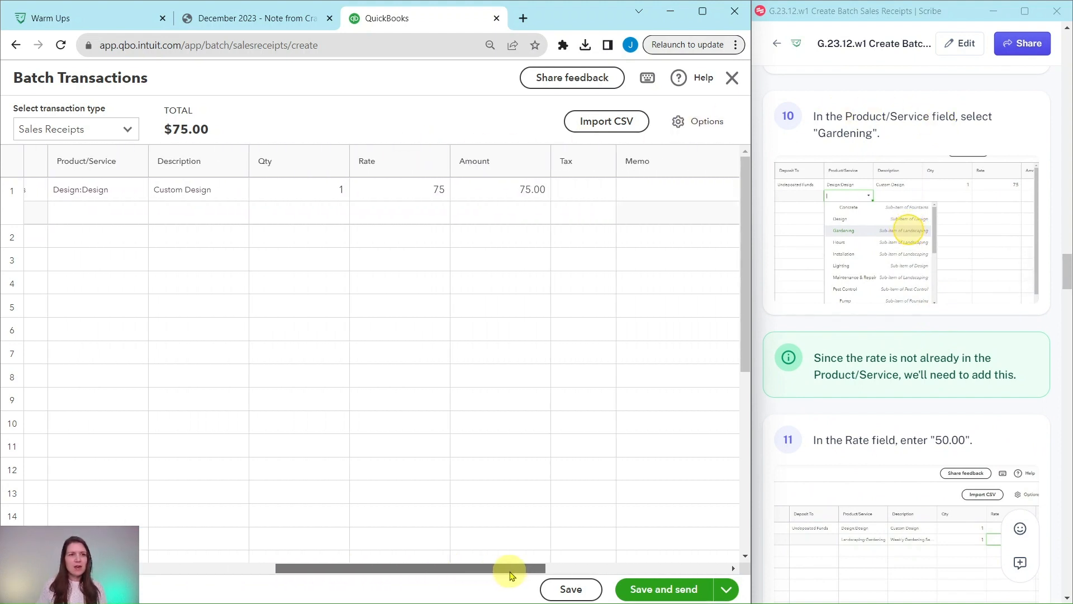
{"action": "left_click", "coordinate": [106, 212]}
{"action": "left_click", "coordinate": [86, 214]}
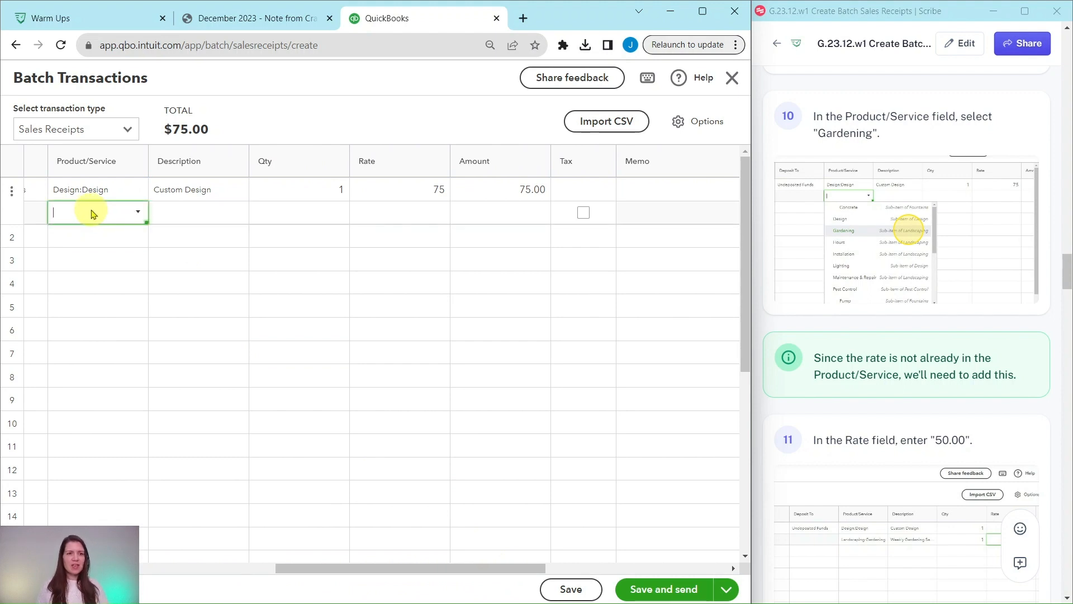
{"action": "left_click", "coordinate": [138, 216]}
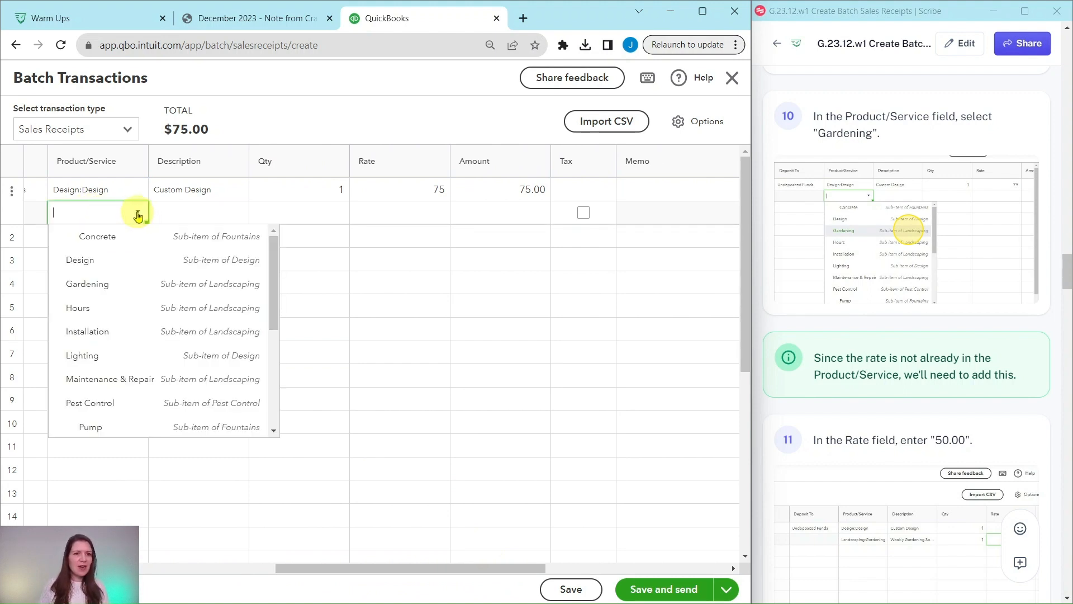
{"action": "left_click", "coordinate": [89, 292]}
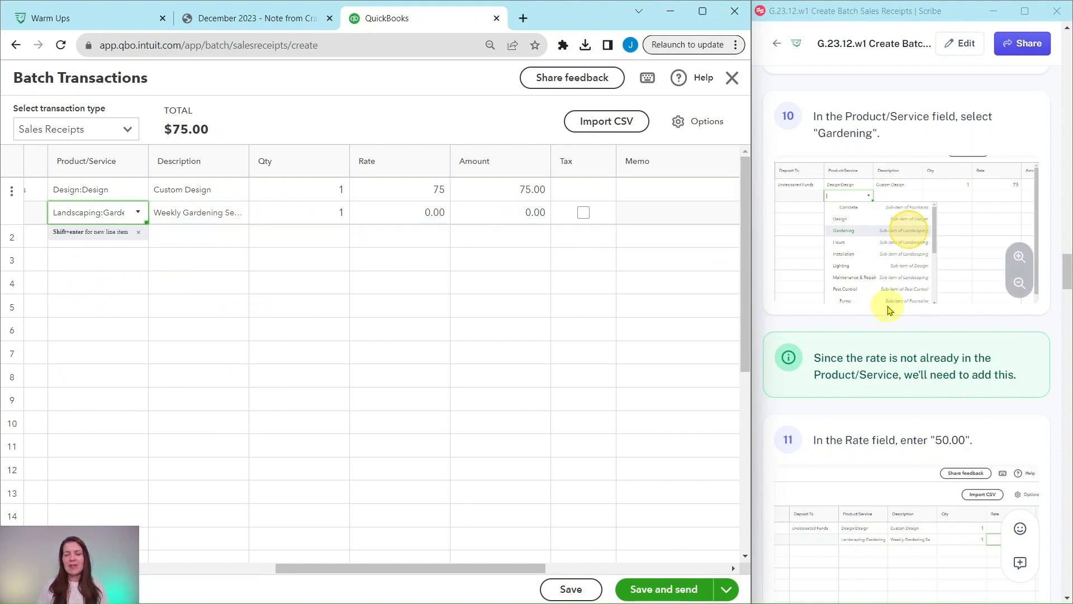
Step: Set the Gardening line's rate to 50.00 and commit it so the batch total updates
{"action": "scroll", "coordinate": [887, 308], "scroll_direction": "down", "scroll_amount": 3}
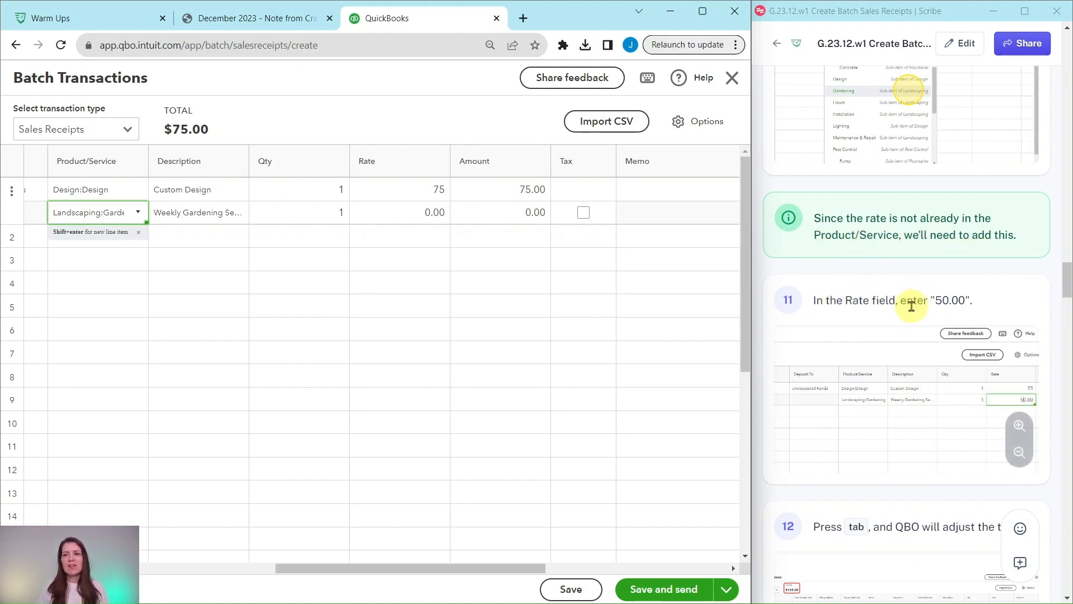
{"action": "left_click", "coordinate": [401, 211]}
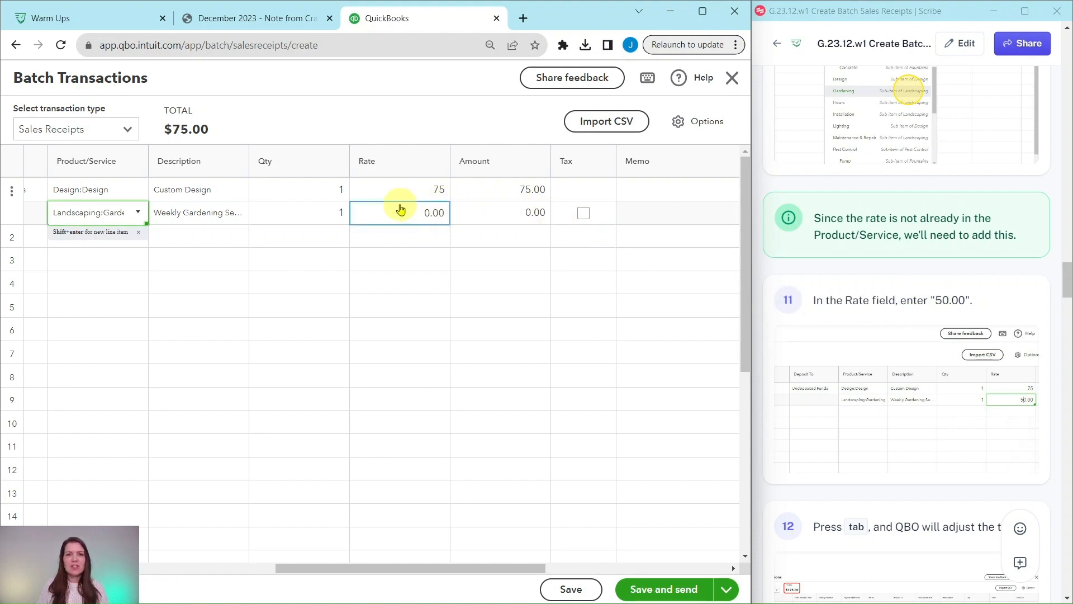
{"action": "left_click", "coordinate": [425, 217]}
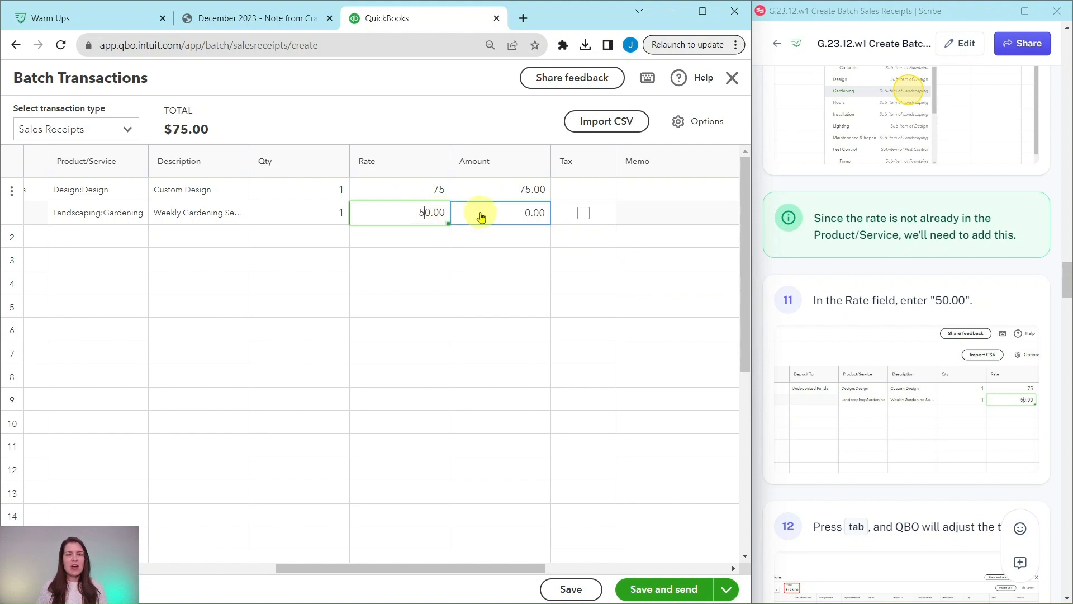
{"action": "key", "text": "Tab"}
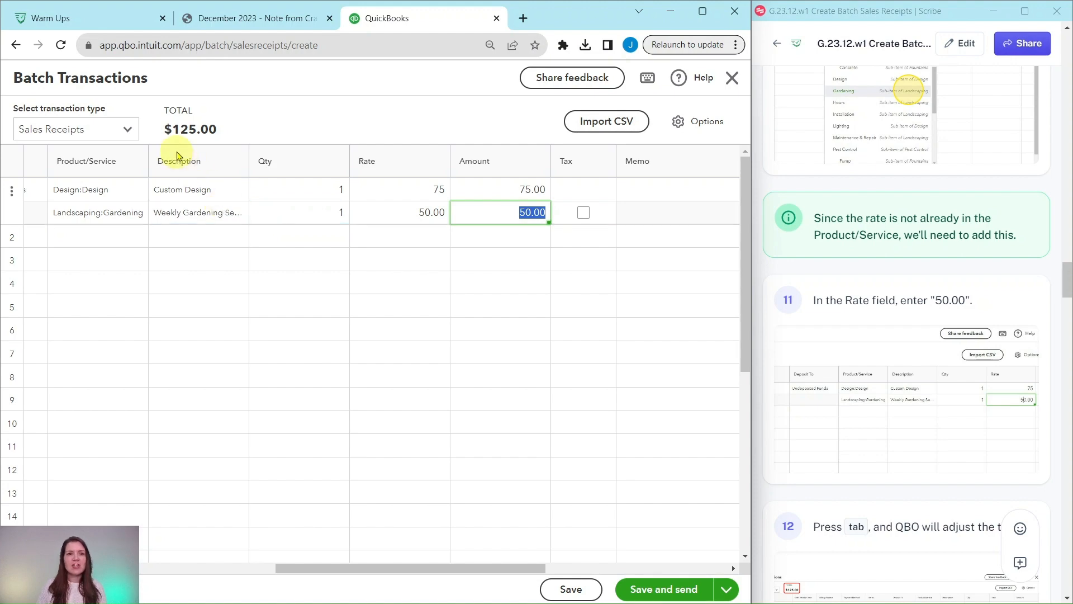
Step: Compare the Amy's Bird Sanctuary receipt amounts with the downloaded note and read guide steps 12 and 13
{"action": "left_click", "coordinate": [235, 19]}
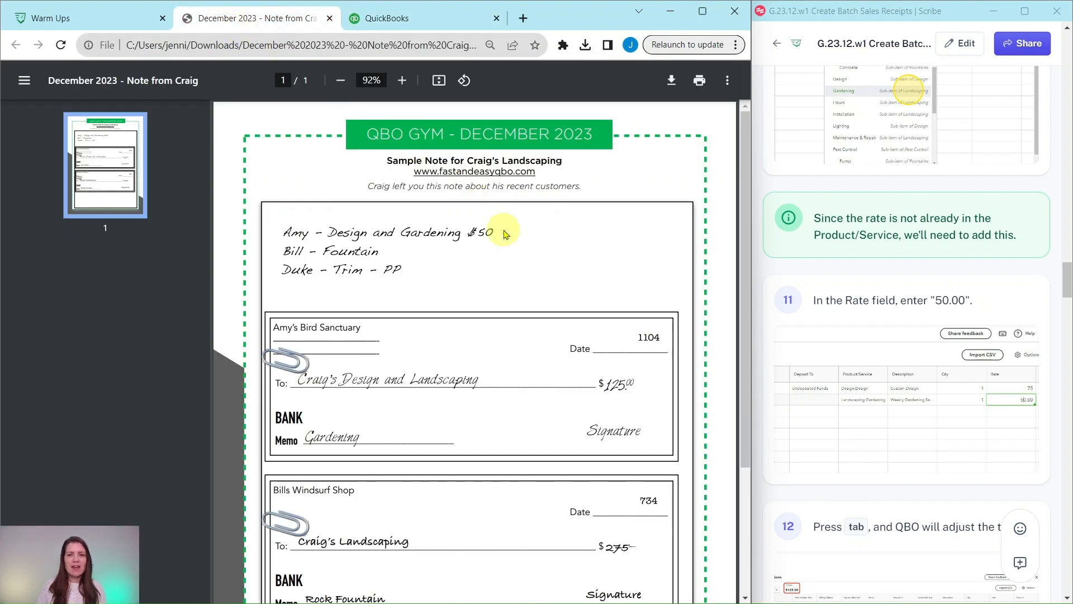
{"action": "left_click", "coordinate": [386, 18]}
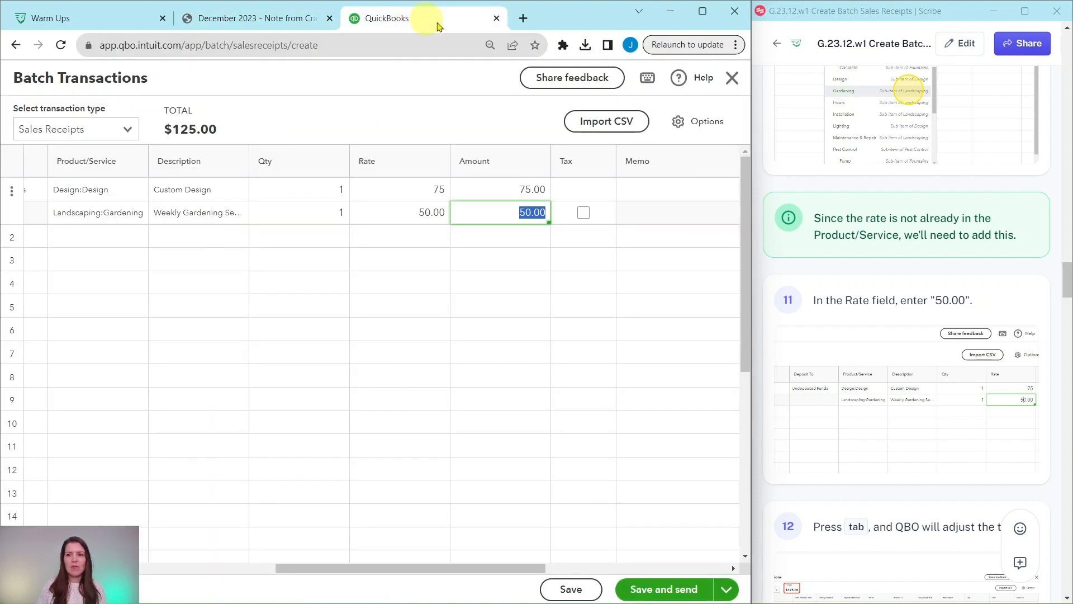
{"action": "scroll", "coordinate": [883, 320], "scroll_direction": "down", "scroll_amount": 10}
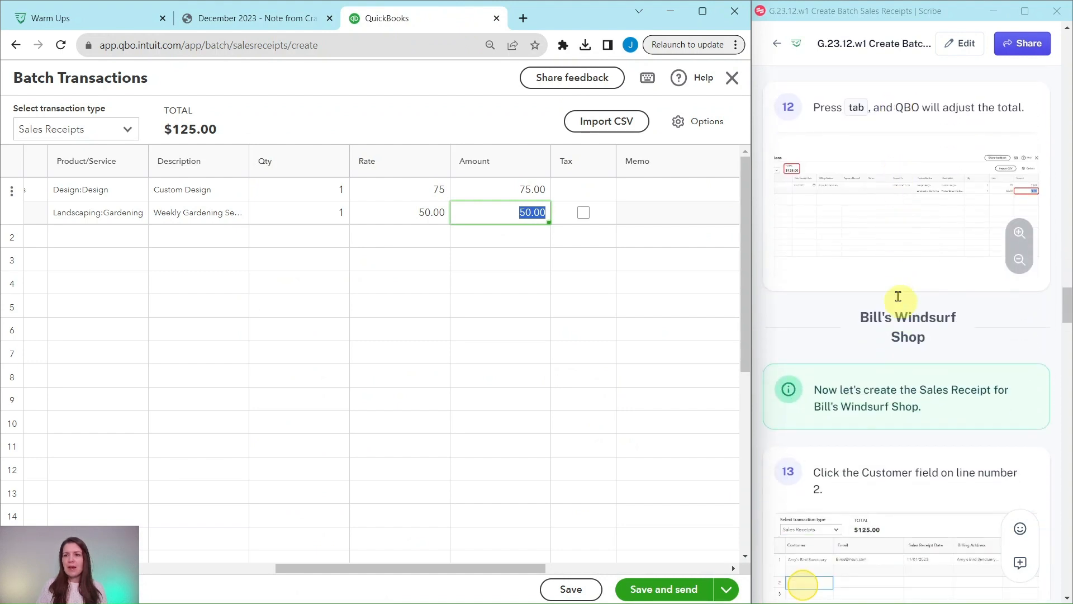
{"action": "scroll", "coordinate": [887, 287], "scroll_direction": "up", "scroll_amount": 3}
{"action": "left_click", "coordinate": [424, 211]}
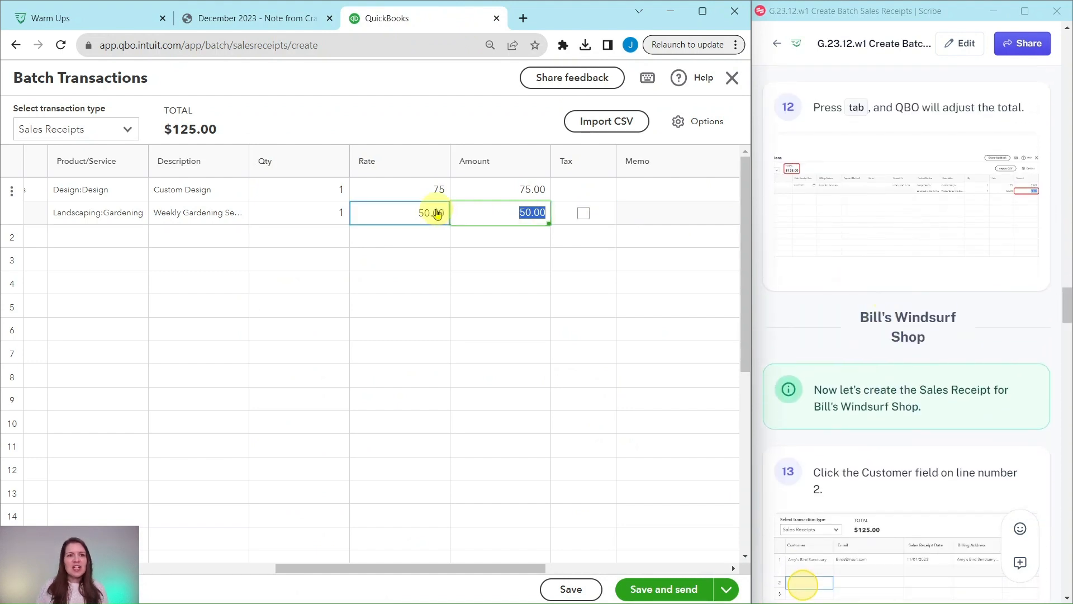
Step: Choose Bill's Windsurf Shop as the customer on line 2 of the batch, following guide steps 13 and 14
{"action": "scroll", "coordinate": [892, 264], "scroll_direction": "down", "scroll_amount": 4}
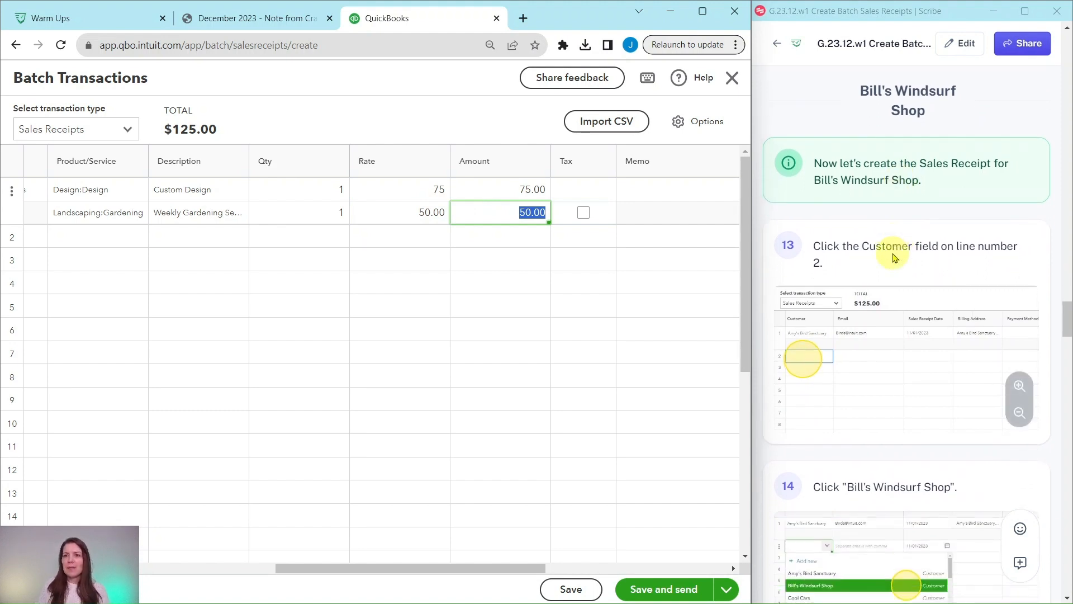
{"action": "scroll", "coordinate": [894, 255], "scroll_direction": "down", "scroll_amount": 1}
{"action": "scroll", "coordinate": [887, 252], "scroll_direction": "down", "scroll_amount": 1}
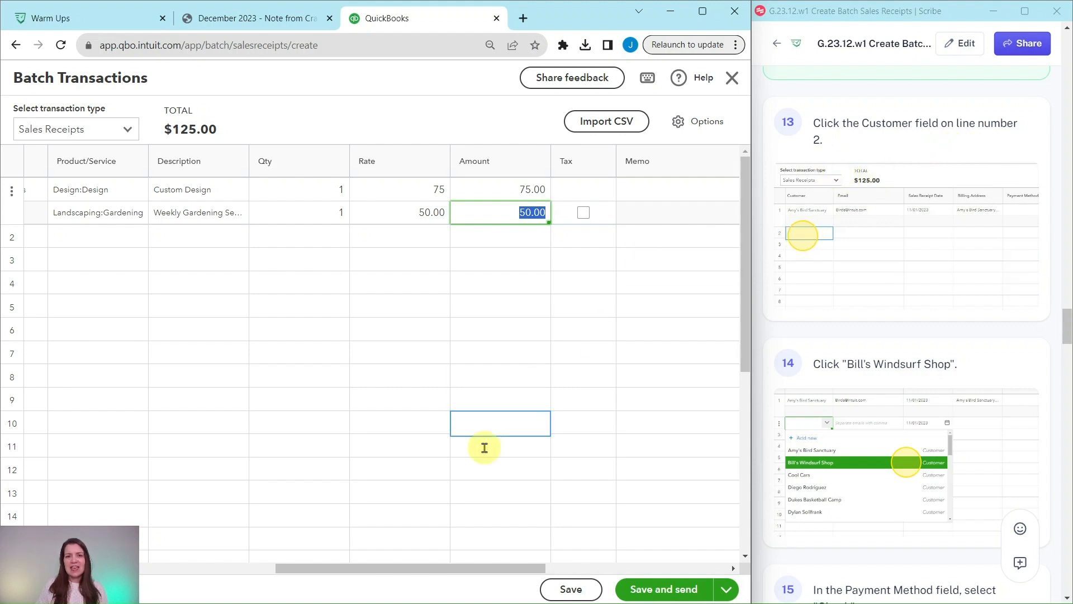
{"action": "left_click_drag", "start_coordinate": [485, 569], "coordinate": [180, 569]}
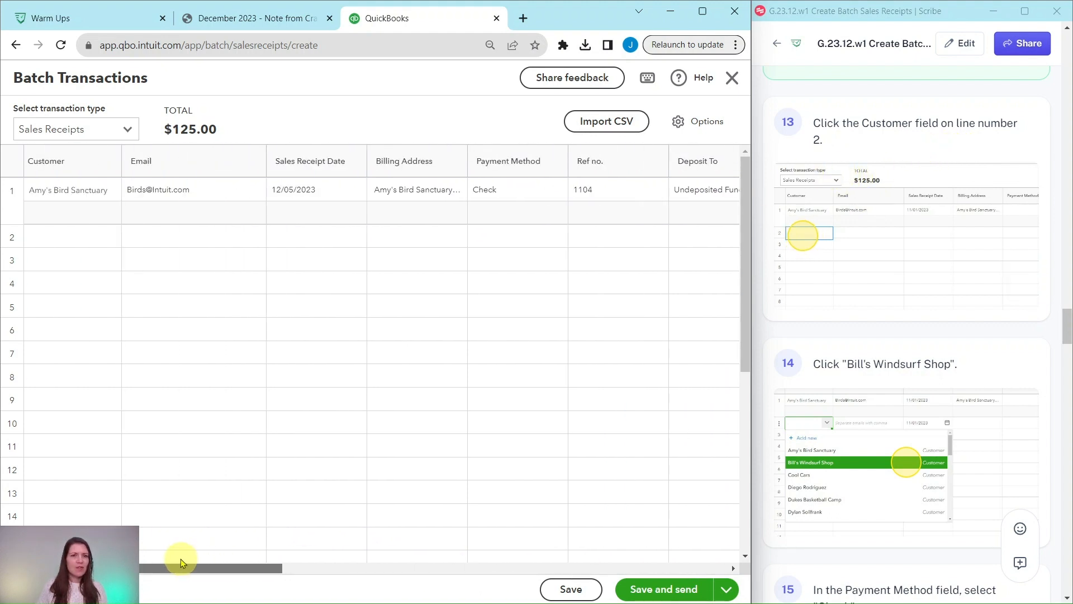
{"action": "left_click", "coordinate": [67, 240]}
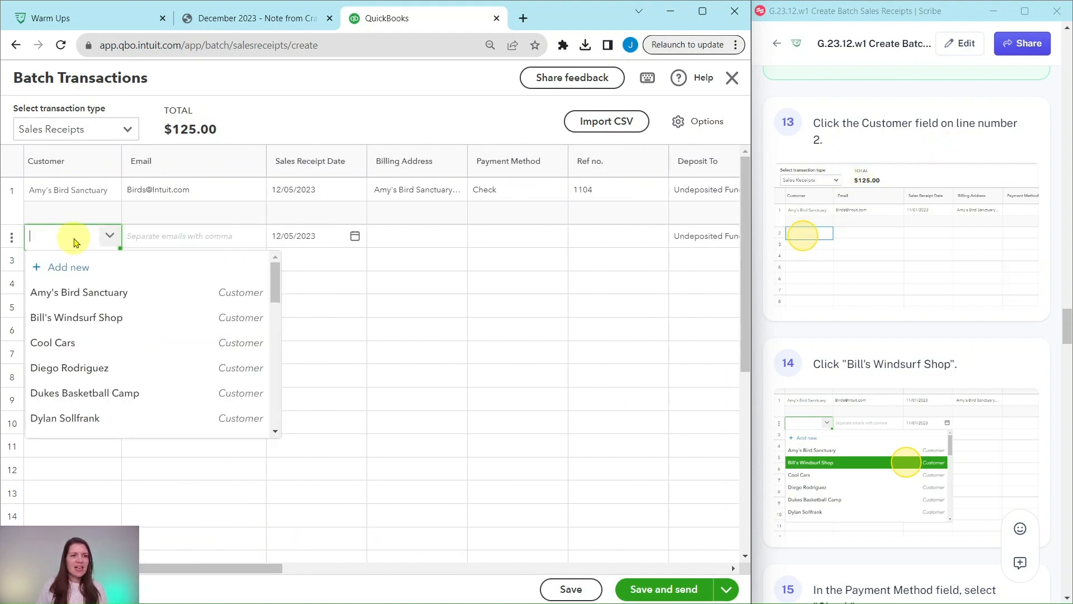
{"action": "left_click", "coordinate": [69, 325]}
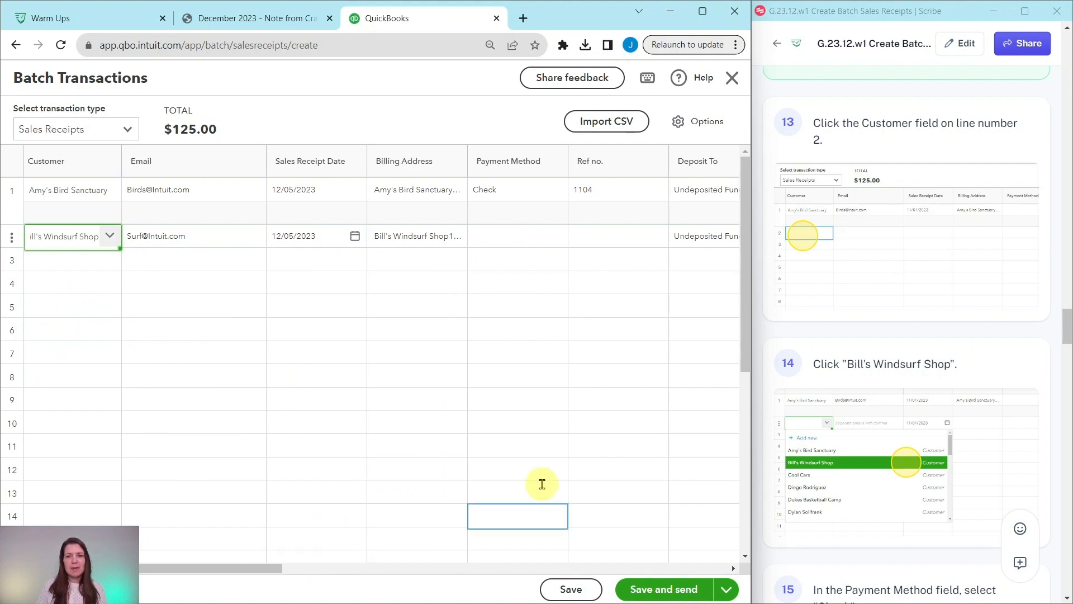
Step: Set the payment method of the Bill's Windsurf Shop receipt to Check, following guide step 15
{"action": "scroll", "coordinate": [978, 332], "scroll_direction": "down", "scroll_amount": 1}
{"action": "scroll", "coordinate": [978, 332], "scroll_direction": "down", "scroll_amount": 7}
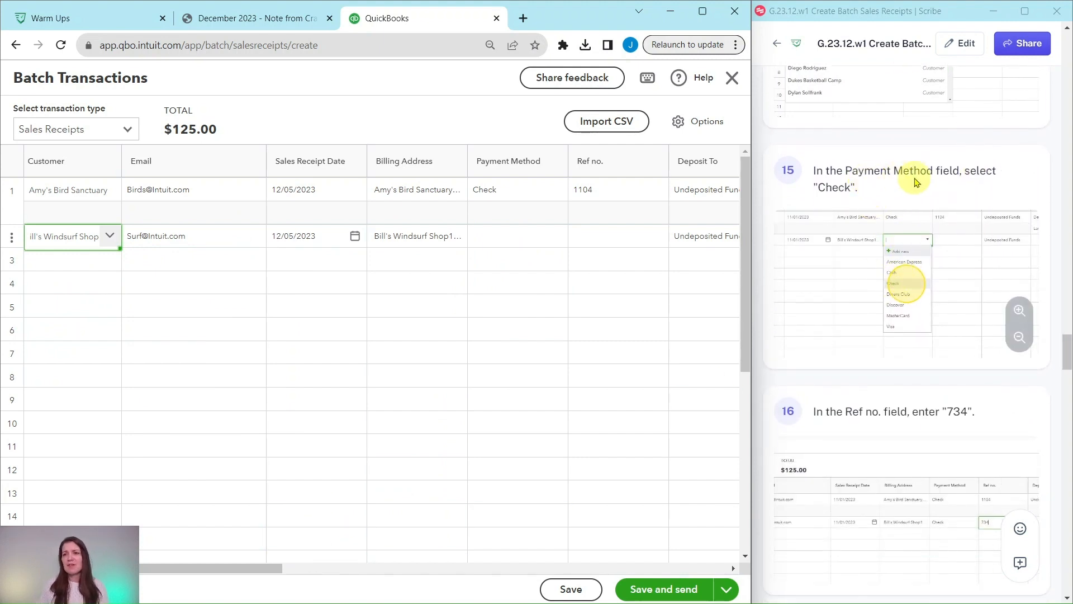
{"action": "left_click", "coordinate": [504, 234]}
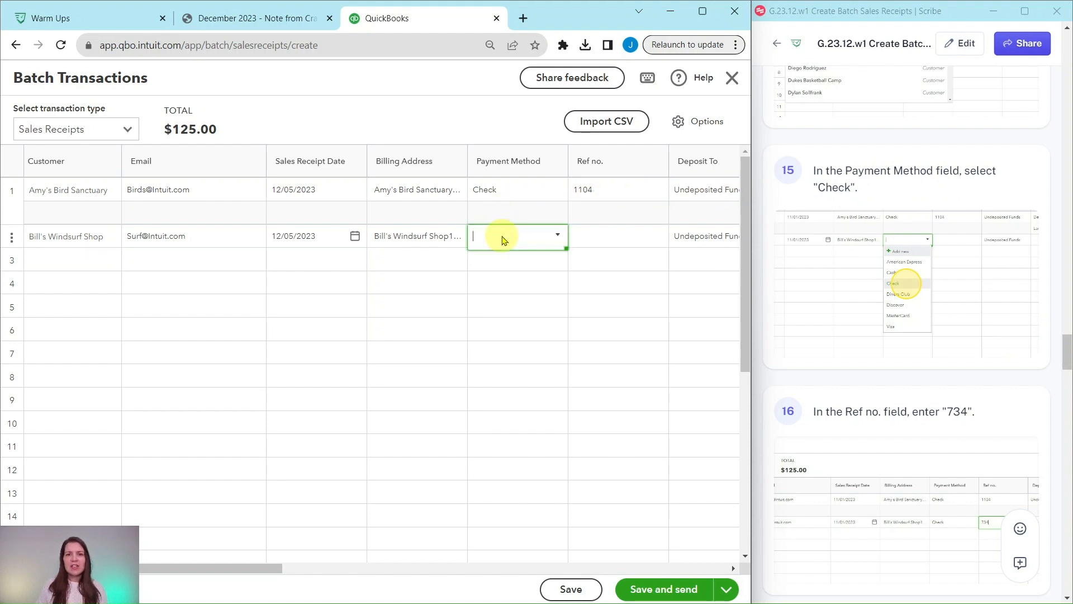
{"action": "left_click", "coordinate": [558, 238]}
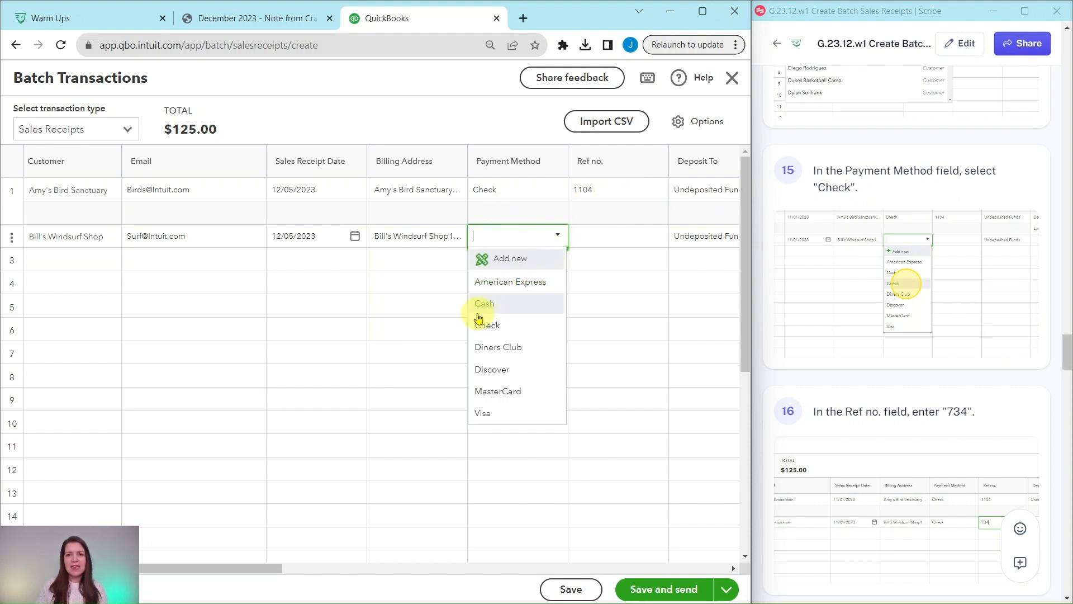
{"action": "left_click", "coordinate": [488, 323]}
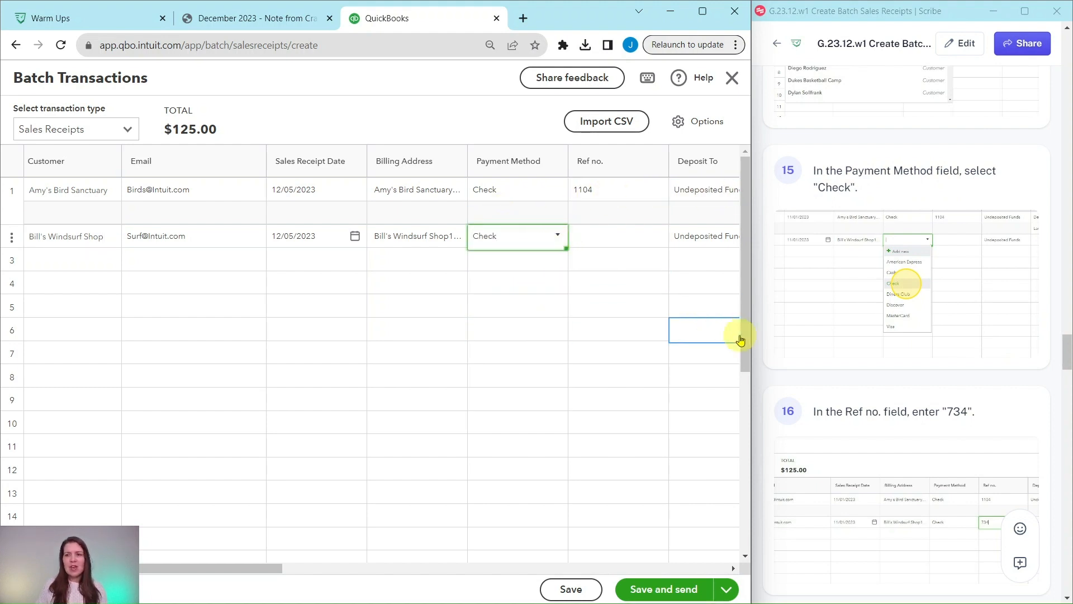
Step: Look up the Bill's Windsurf Shop check number in the downloaded note and enter 734 as the receipt's reference number, per guide step 16
{"action": "scroll", "coordinate": [833, 392], "scroll_direction": "down", "scroll_amount": 3}
{"action": "left_click", "coordinate": [249, 18]}
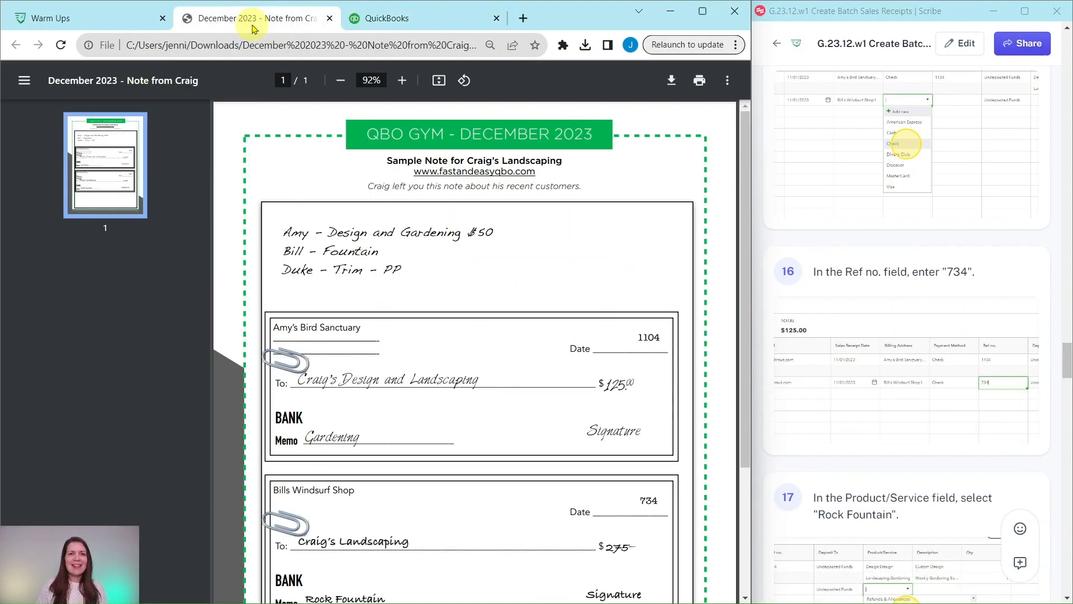
{"action": "scroll", "coordinate": [615, 352], "scroll_direction": "down", "scroll_amount": 3}
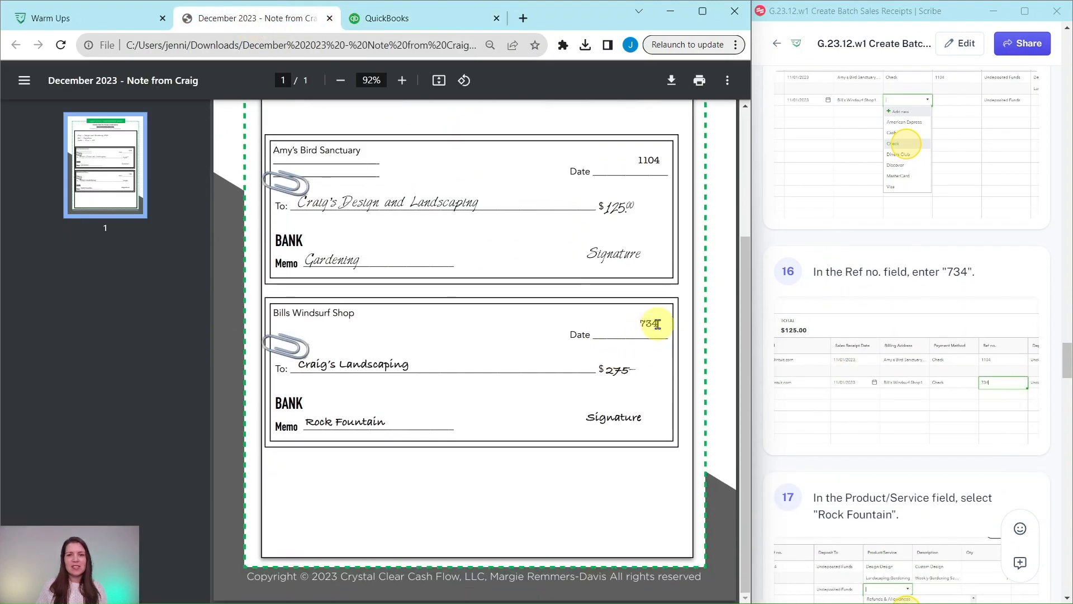
{"action": "left_click", "coordinate": [414, 18]}
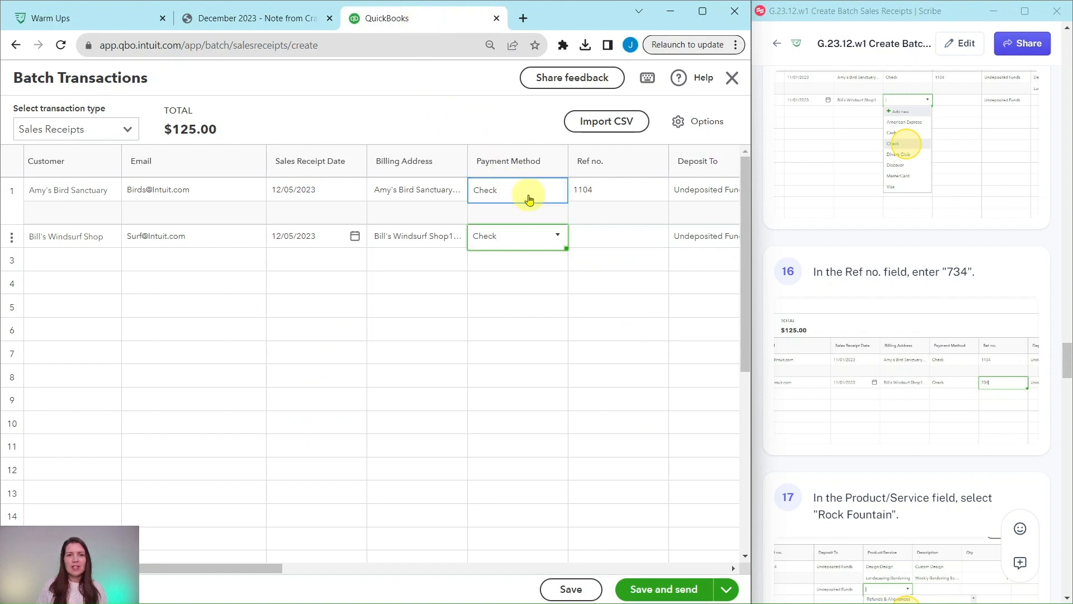
{"action": "left_click", "coordinate": [606, 238]}
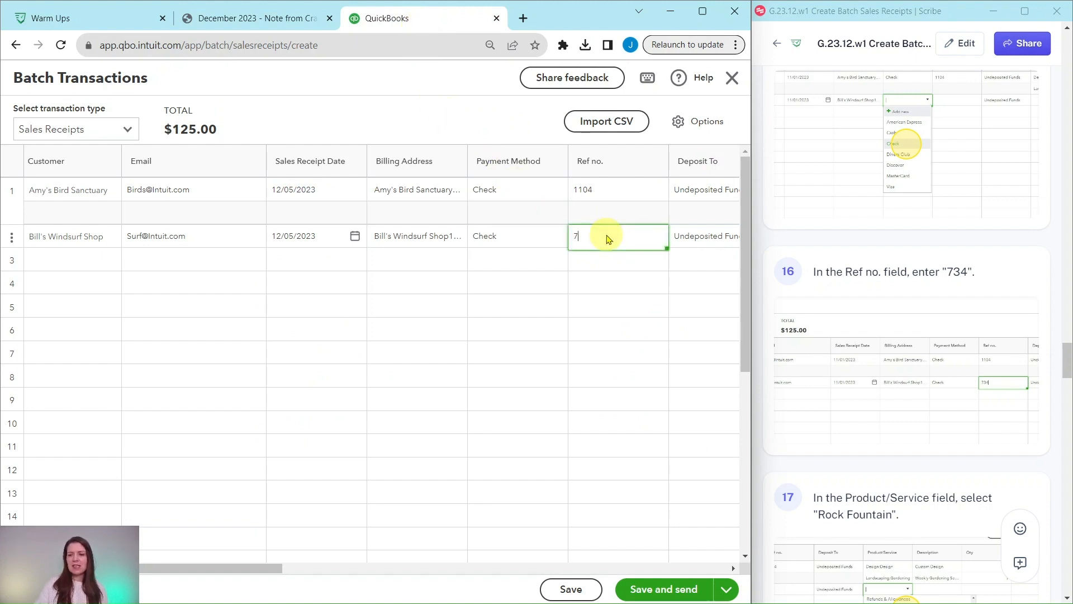
Step: Review the note's item for Bill and choose Rock Fountain as the product/service on the Bill's Windsurf Shop receipt, per guide step 17
{"action": "scroll", "coordinate": [864, 288], "scroll_direction": "down", "scroll_amount": 6}
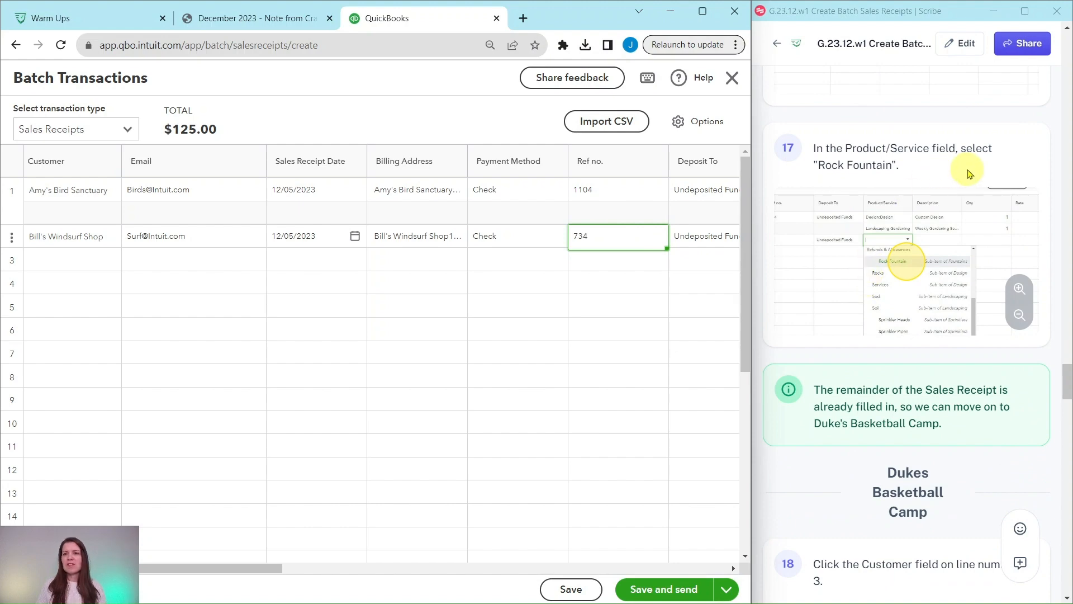
{"action": "left_click", "coordinate": [244, 18]}
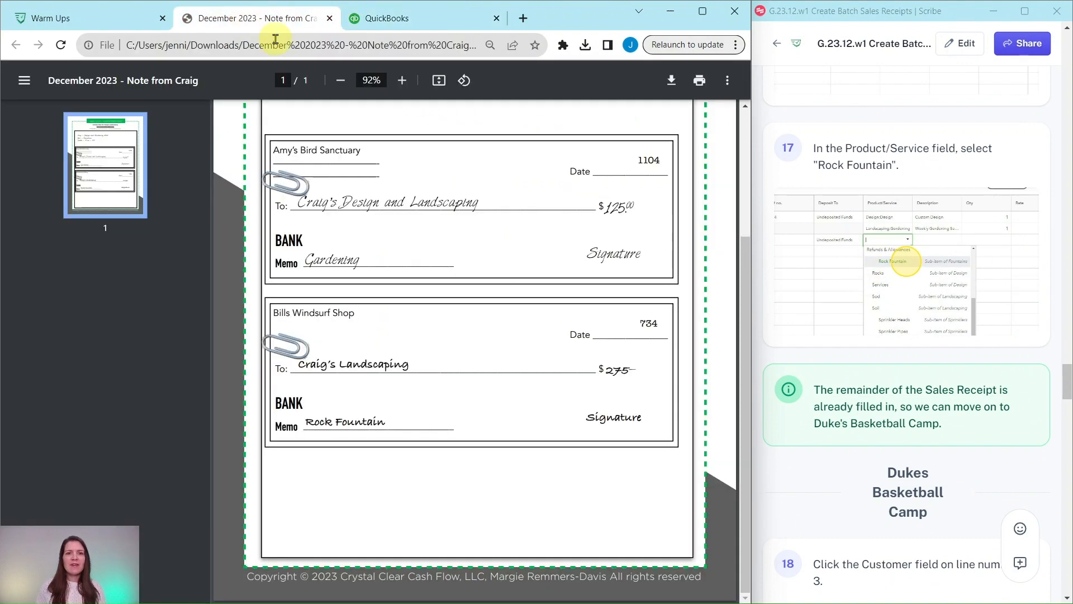
{"action": "scroll", "coordinate": [313, 146], "scroll_direction": "up", "scroll_amount": 3}
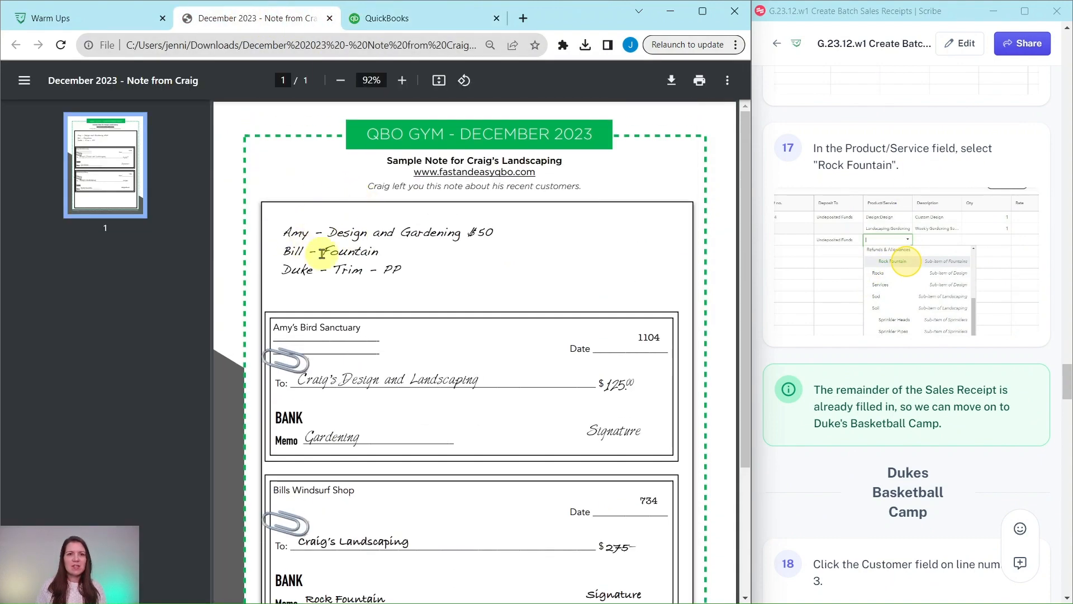
{"action": "left_click", "coordinate": [413, 19]}
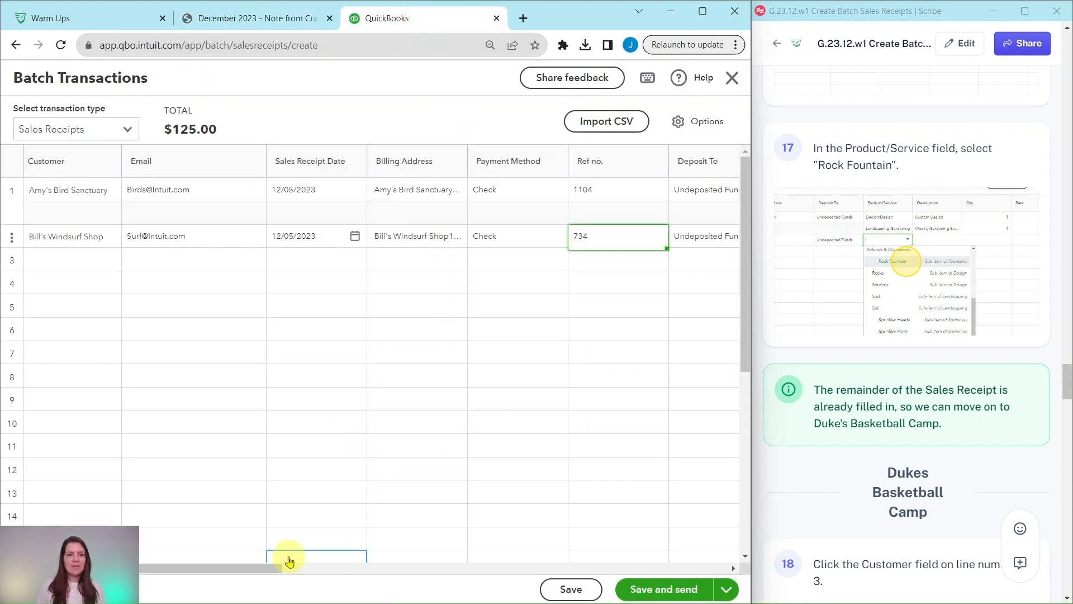
{"action": "left_click_drag", "start_coordinate": [272, 574], "coordinate": [481, 581]}
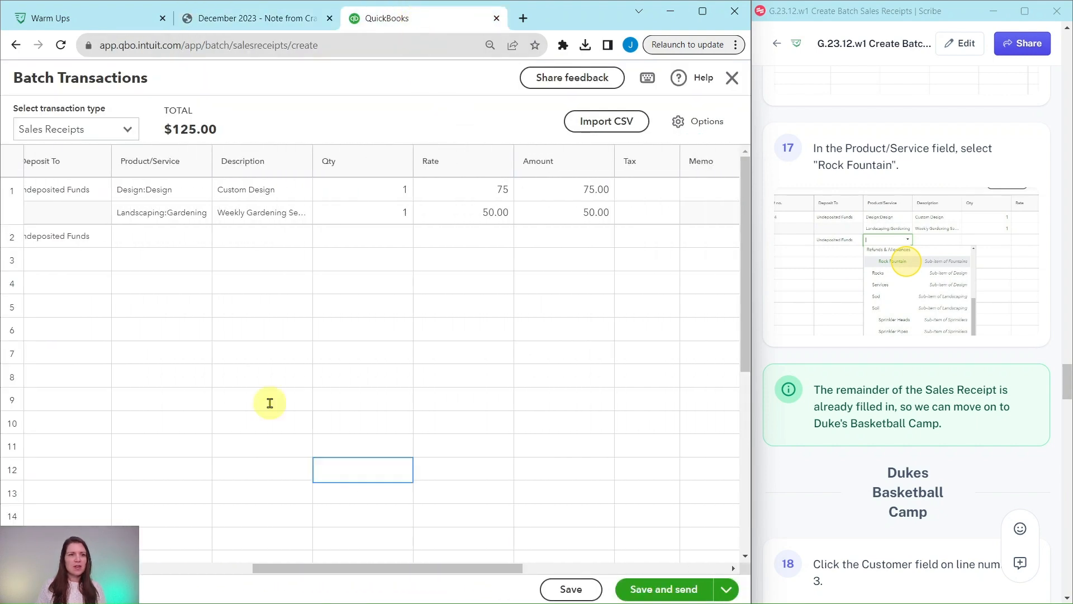
{"action": "left_click", "coordinate": [142, 241]}
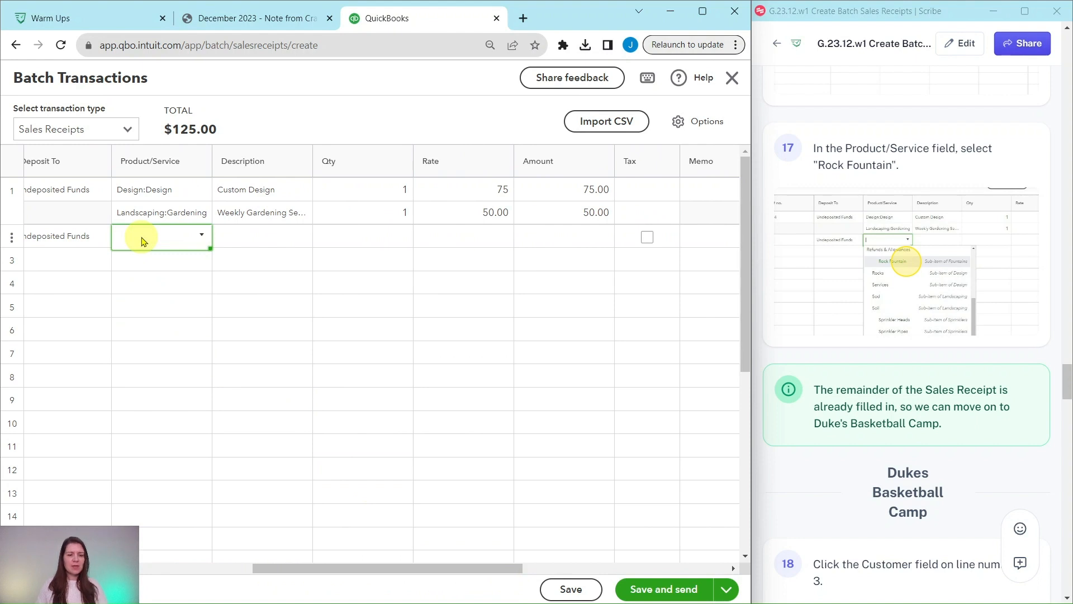
{"action": "type", "text": "rock"}
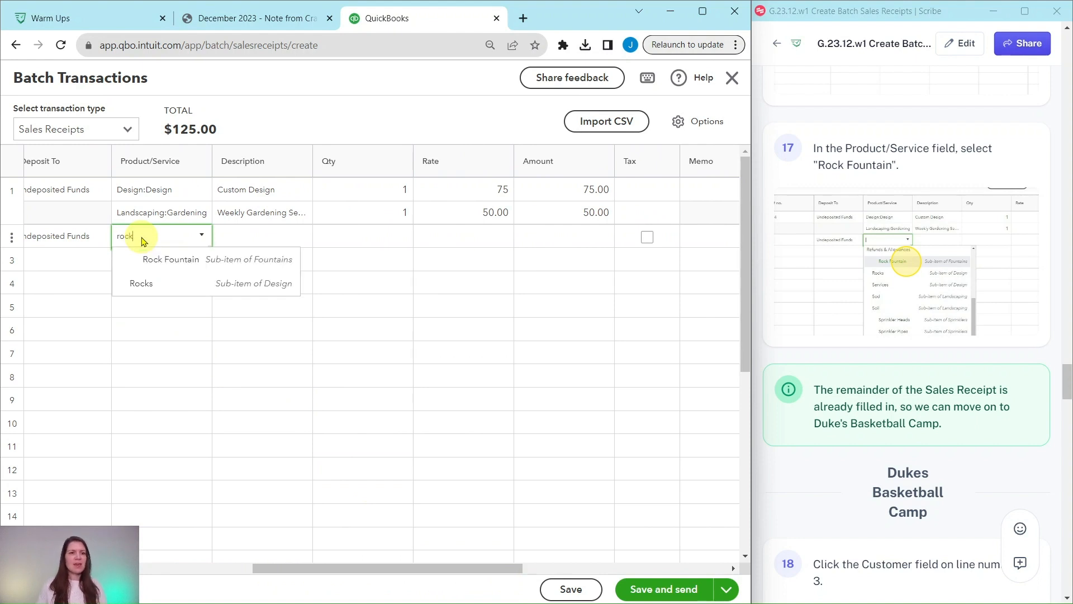
{"action": "left_click", "coordinate": [172, 261]}
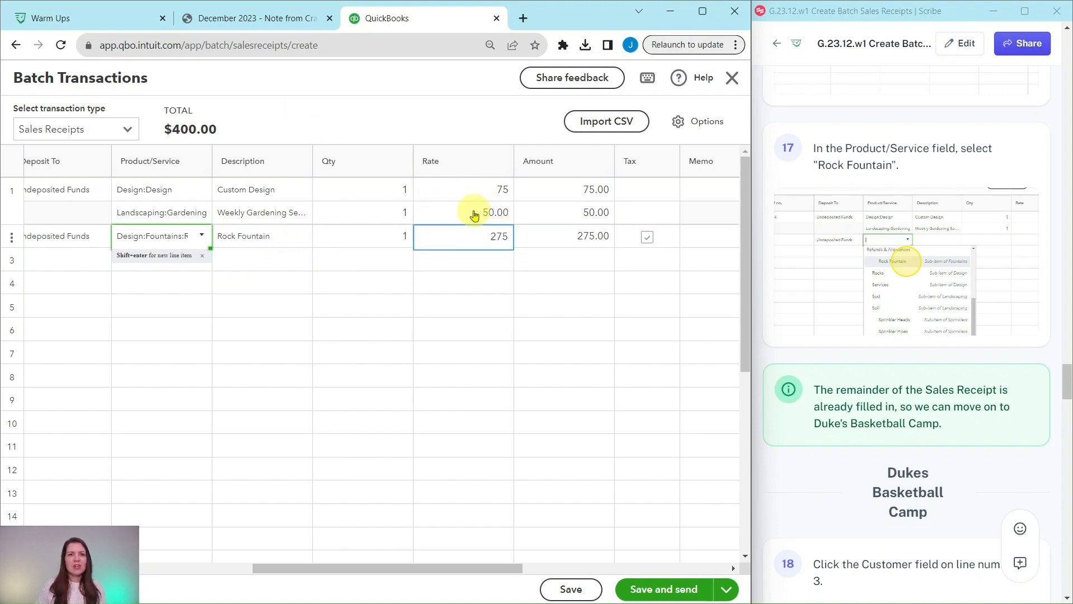
Step: Compare the Rock Fountain amount on the receipt with the Bill's Windsurf Shop check in the downloaded note
{"action": "left_click", "coordinate": [262, 18]}
{"action": "scroll", "coordinate": [452, 244], "scroll_direction": "down", "scroll_amount": 3}
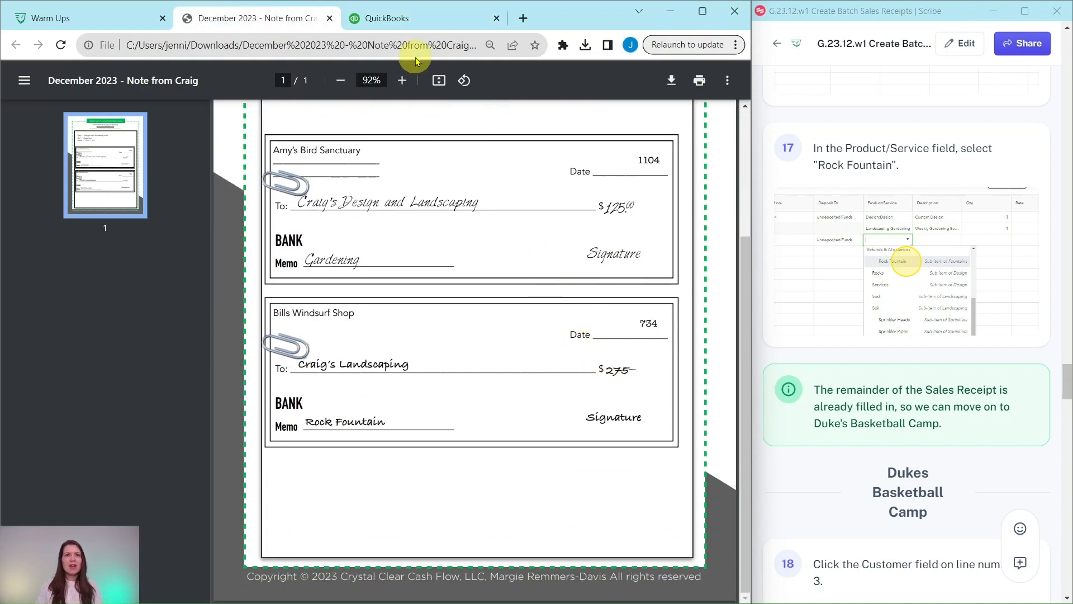
{"action": "left_click", "coordinate": [413, 18]}
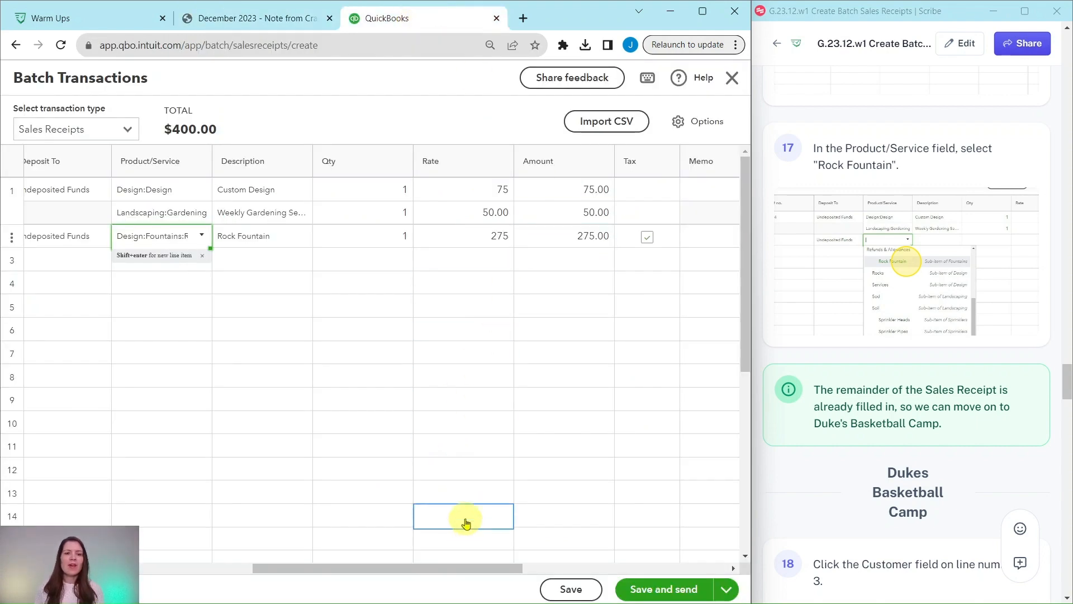
Step: Choose Dukes Basketball Camp as the customer on line 3 of the batch, following guide steps 18 and 19
{"action": "left_click_drag", "start_coordinate": [480, 568], "coordinate": [151, 570]}
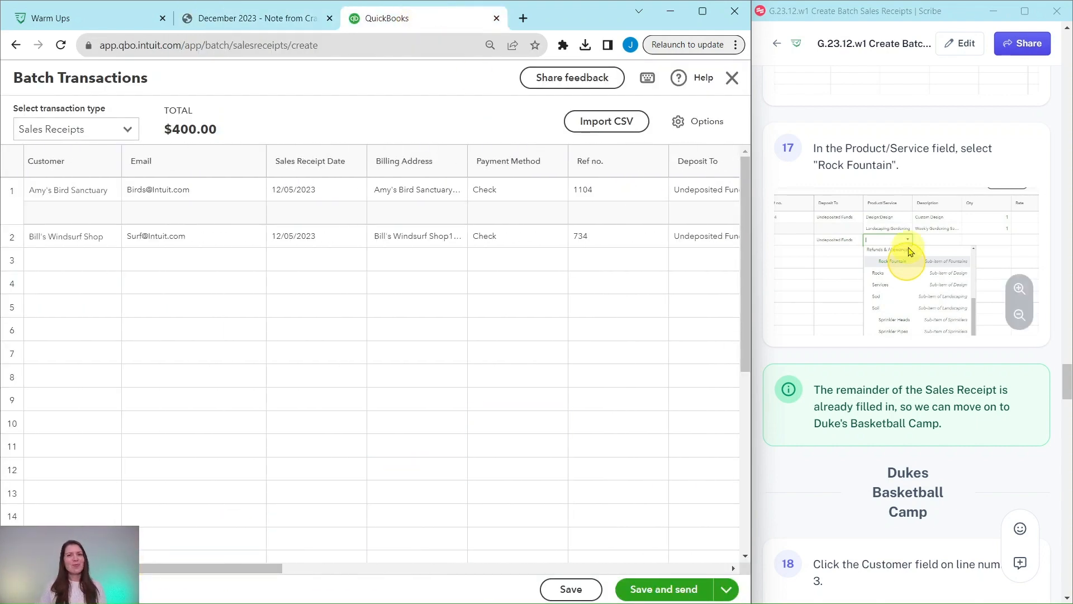
{"action": "scroll", "coordinate": [915, 343], "scroll_direction": "down", "scroll_amount": 8}
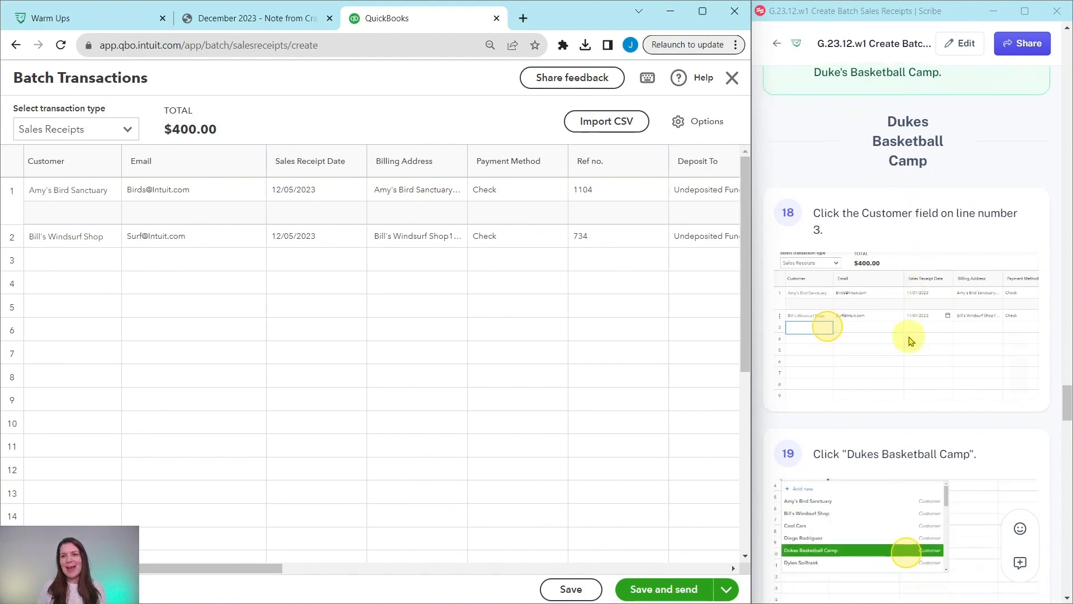
{"action": "scroll", "coordinate": [898, 278], "scroll_direction": "up", "scroll_amount": 1}
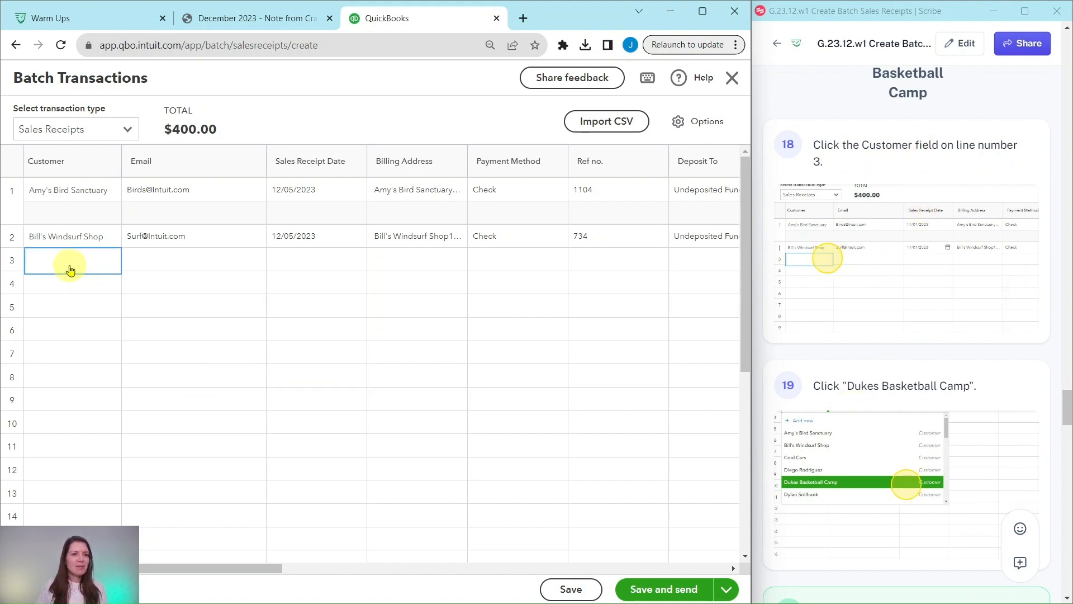
{"action": "left_click", "coordinate": [66, 265]}
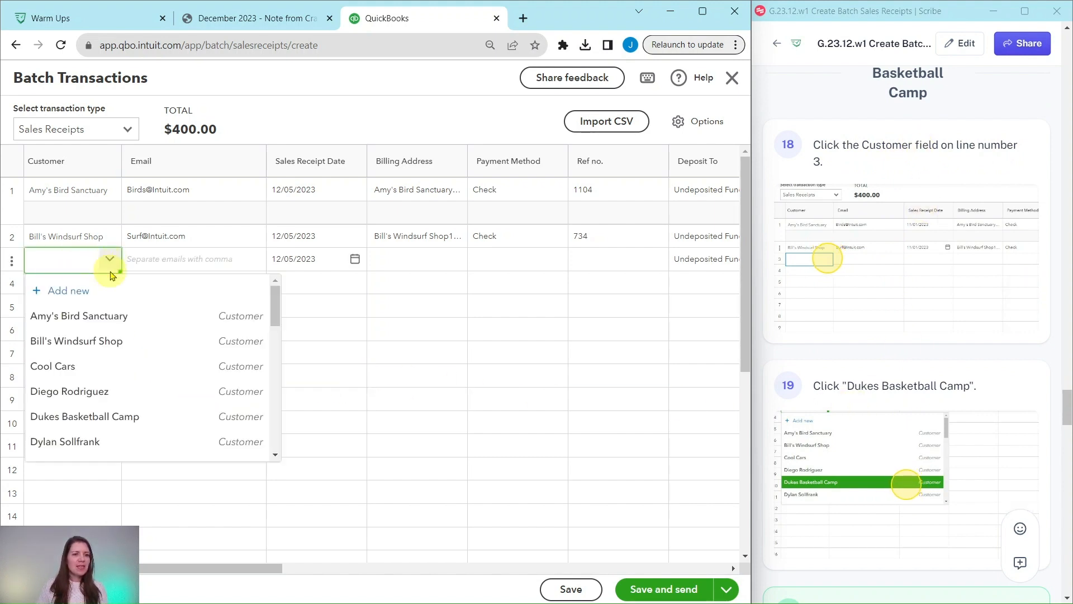
{"action": "left_click", "coordinate": [116, 418]}
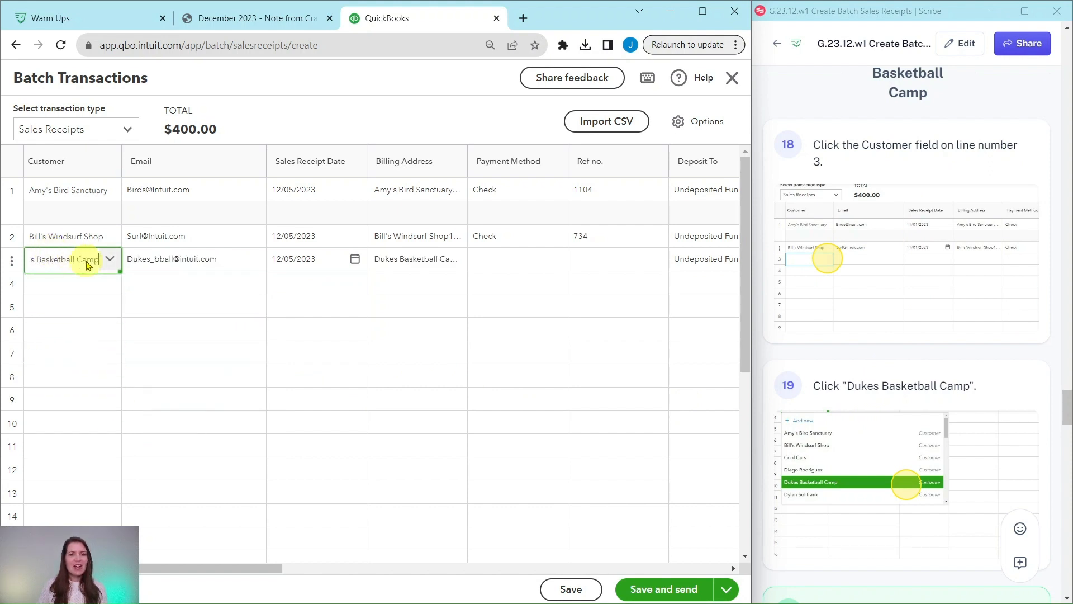
Step: Read the guide's PayPal clearing account and payment method notes with steps 20 and 21, and locate the matching columns on the Dukes Basketball Camp receipt
{"action": "scroll", "coordinate": [915, 344], "scroll_direction": "down", "scroll_amount": 2}
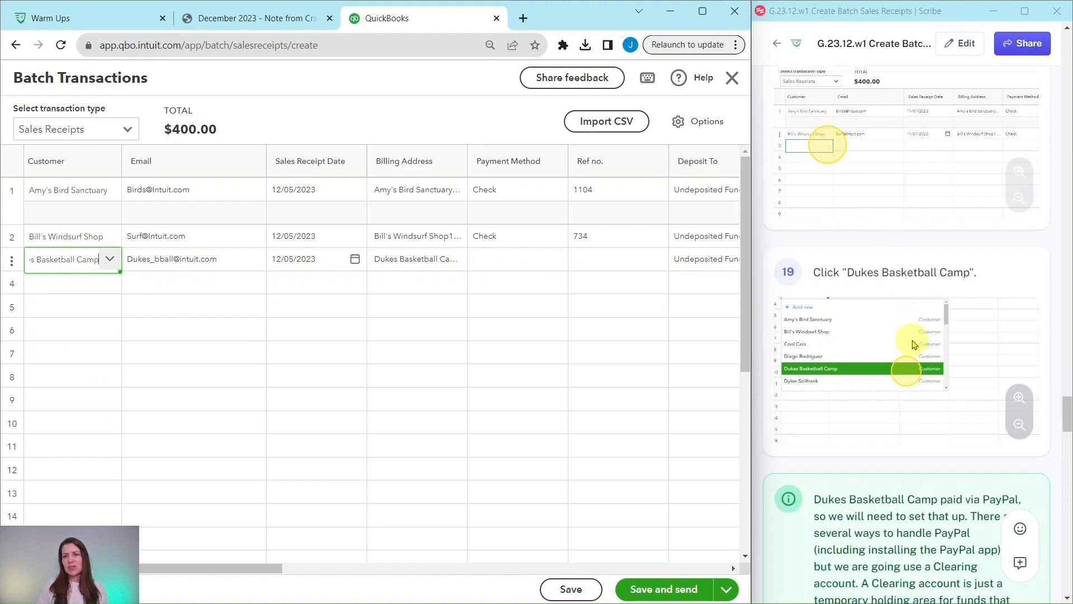
{"action": "scroll", "coordinate": [915, 343], "scroll_direction": "down", "scroll_amount": 6}
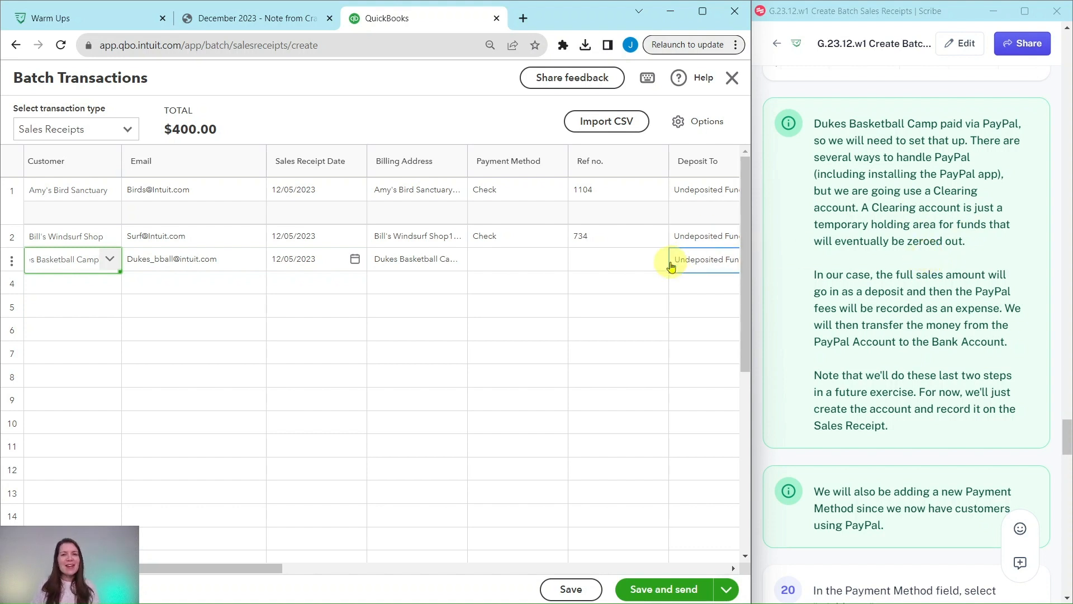
{"action": "left_click", "coordinate": [706, 260]}
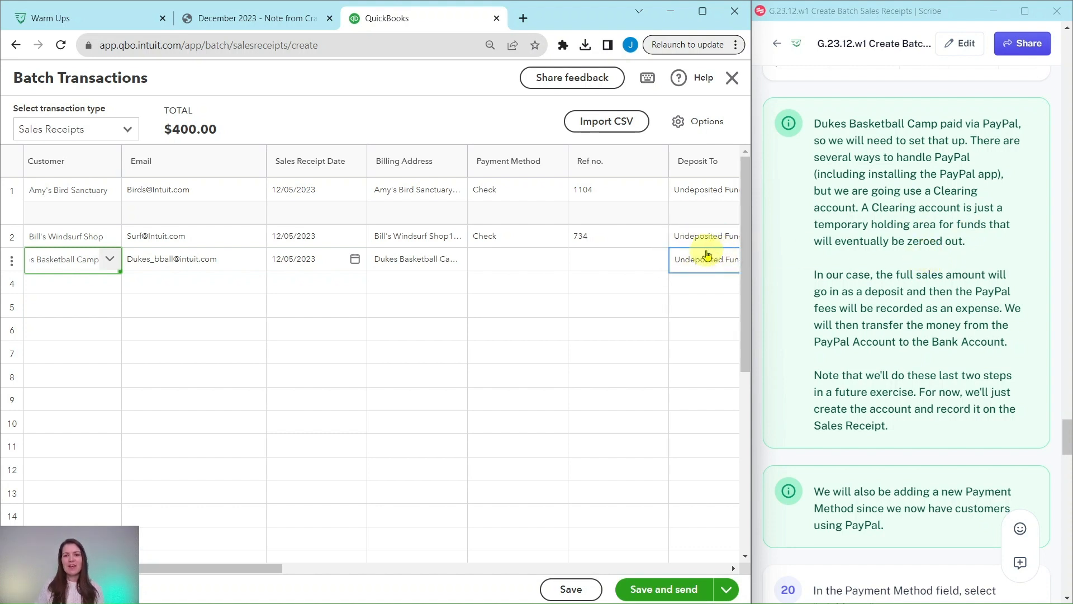
{"action": "left_click_drag", "start_coordinate": [244, 565], "coordinate": [317, 578]}
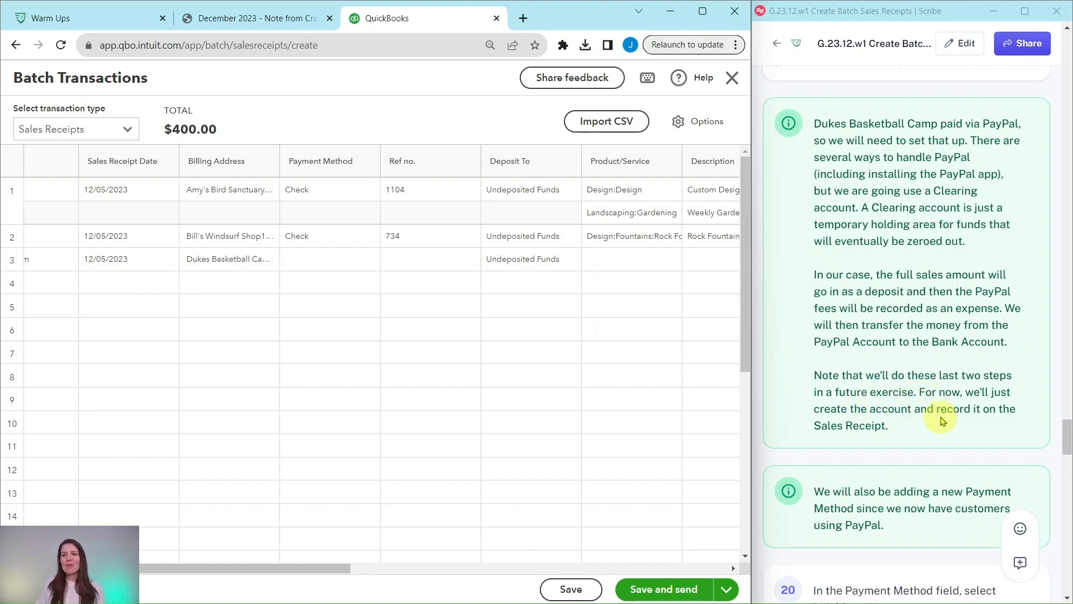
{"action": "scroll", "coordinate": [941, 417], "scroll_direction": "down", "scroll_amount": 5}
{"action": "scroll", "coordinate": [930, 389], "scroll_direction": "down", "scroll_amount": 1}
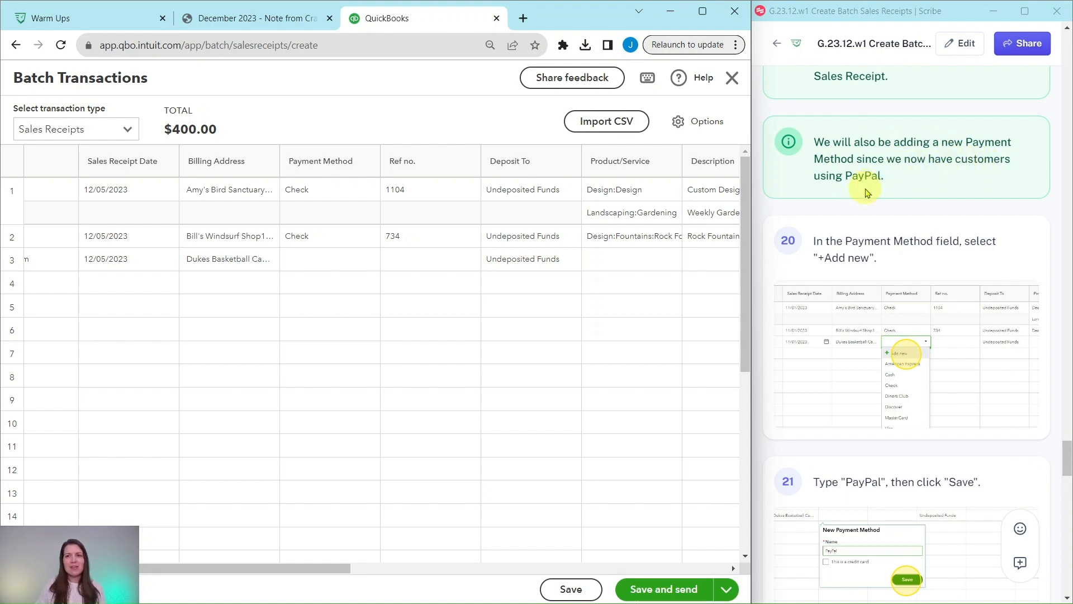
{"action": "scroll", "coordinate": [854, 200], "scroll_direction": "down", "scroll_amount": 1}
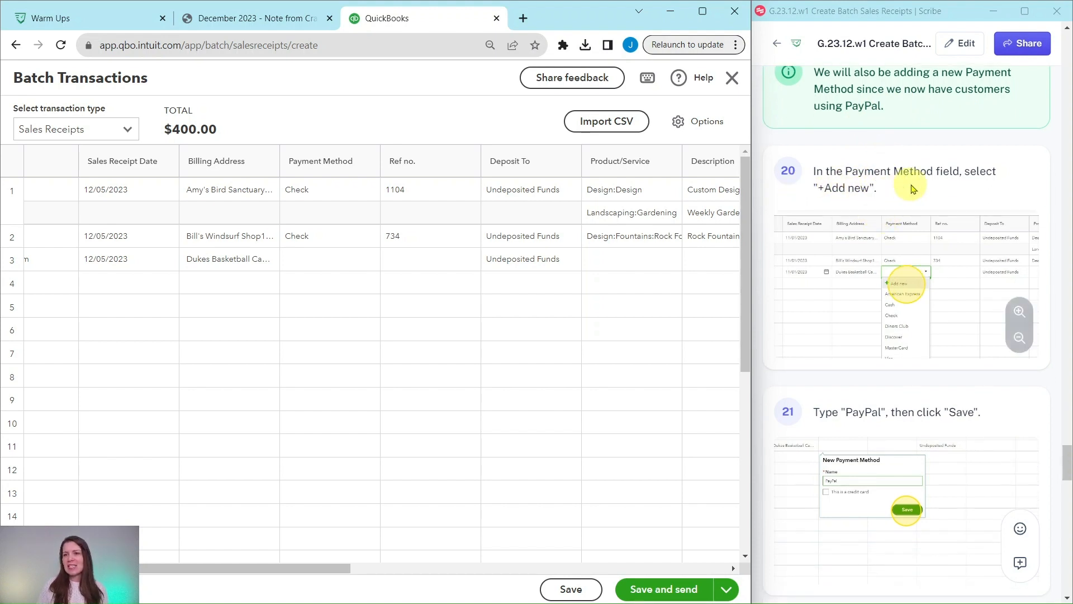
{"action": "scroll", "coordinate": [824, 211], "scroll_direction": "down", "scroll_amount": 1}
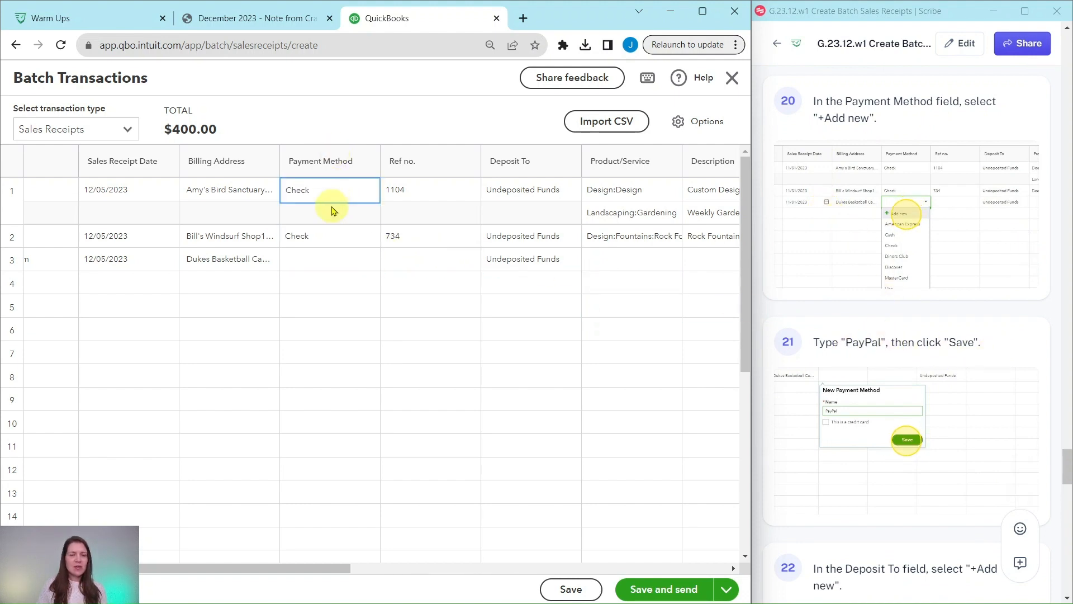
Step: Add PayPal as a new payment method on the Dukes Basketball Camp receipt, without marking it as a credit card
{"action": "left_click", "coordinate": [347, 266]}
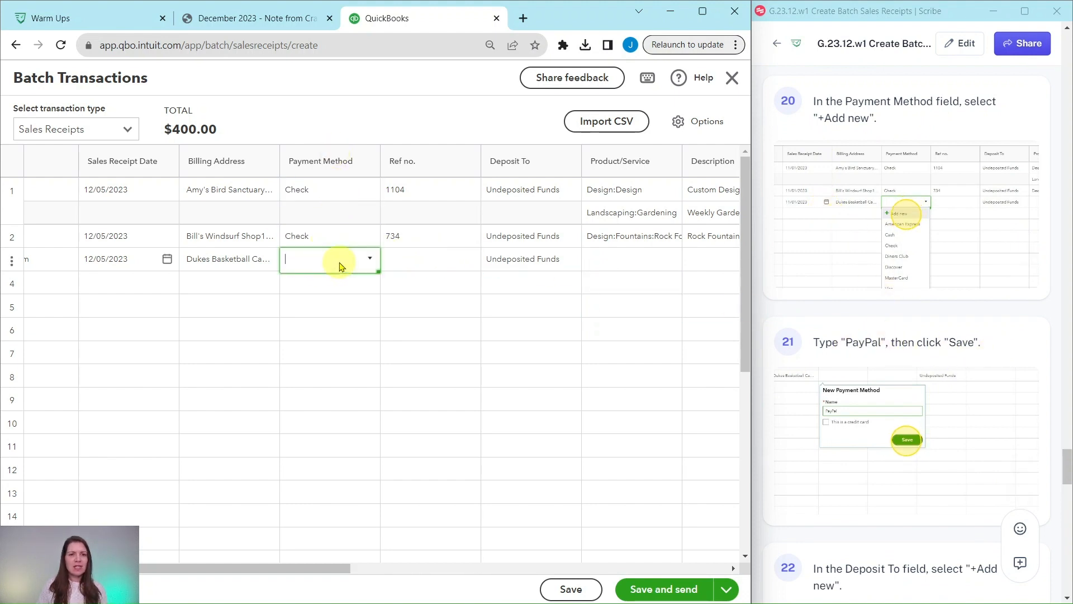
{"action": "left_click", "coordinate": [371, 260]}
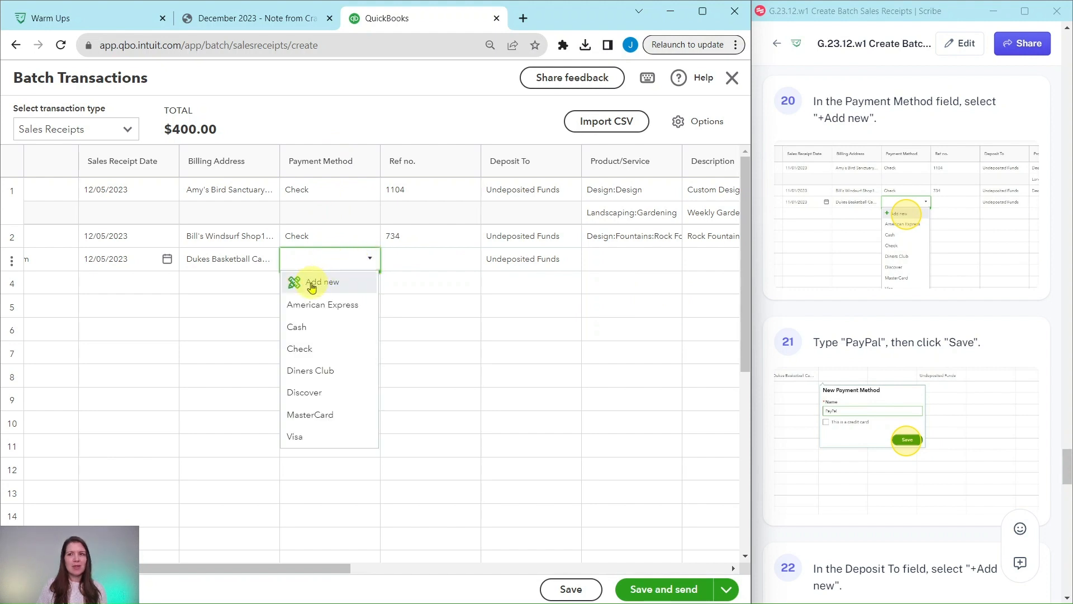
{"action": "left_click", "coordinate": [312, 287]}
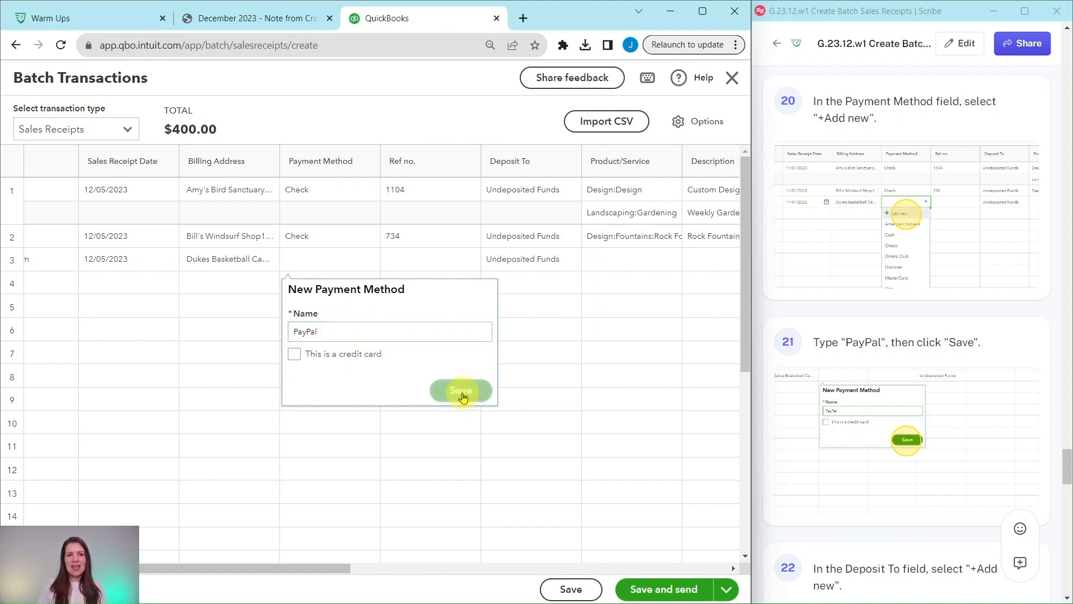
{"action": "left_click", "coordinate": [462, 392]}
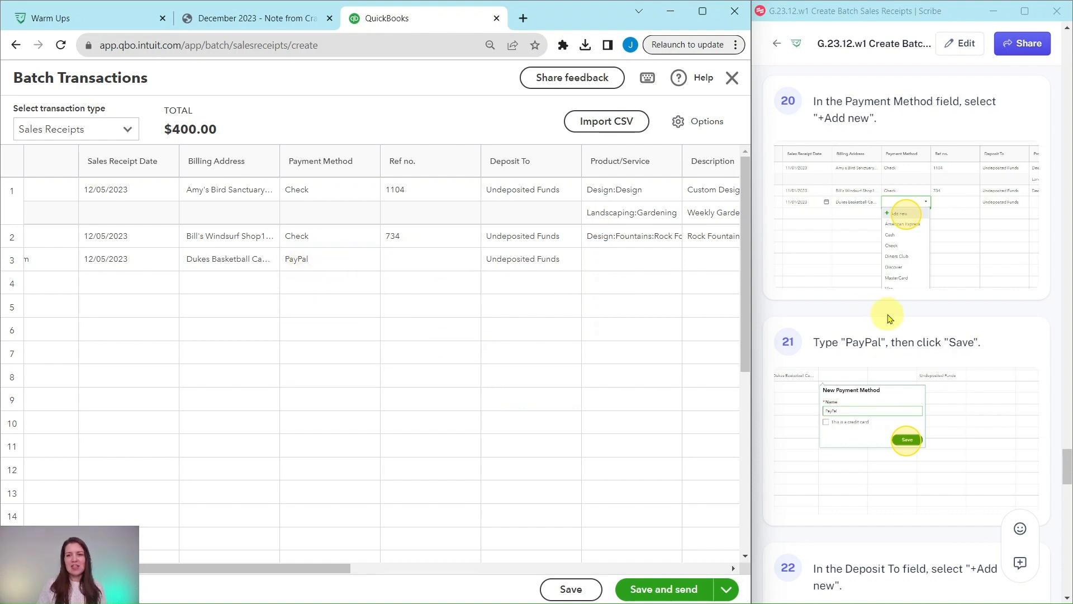
Step: Start adding a new Deposit To account on the Dukes Basketball Camp receipt, following guide step 22
{"action": "scroll", "coordinate": [887, 314], "scroll_direction": "down", "scroll_amount": 6}
{"action": "scroll", "coordinate": [890, 319], "scroll_direction": "down", "scroll_amount": 1}
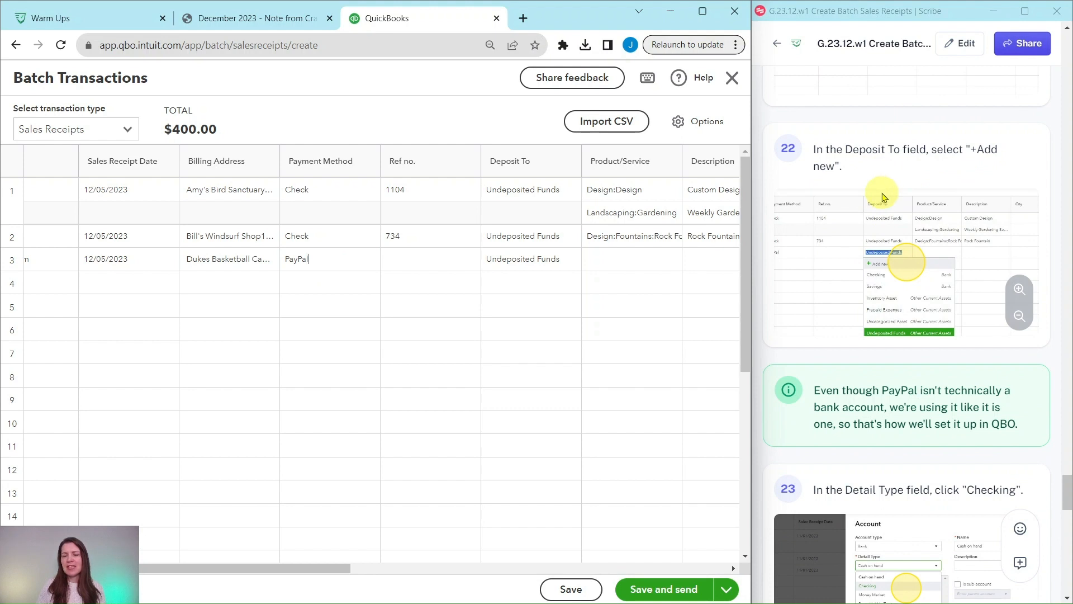
{"action": "scroll", "coordinate": [901, 168], "scroll_direction": "down", "scroll_amount": 2}
{"action": "left_click", "coordinate": [587, 259]}
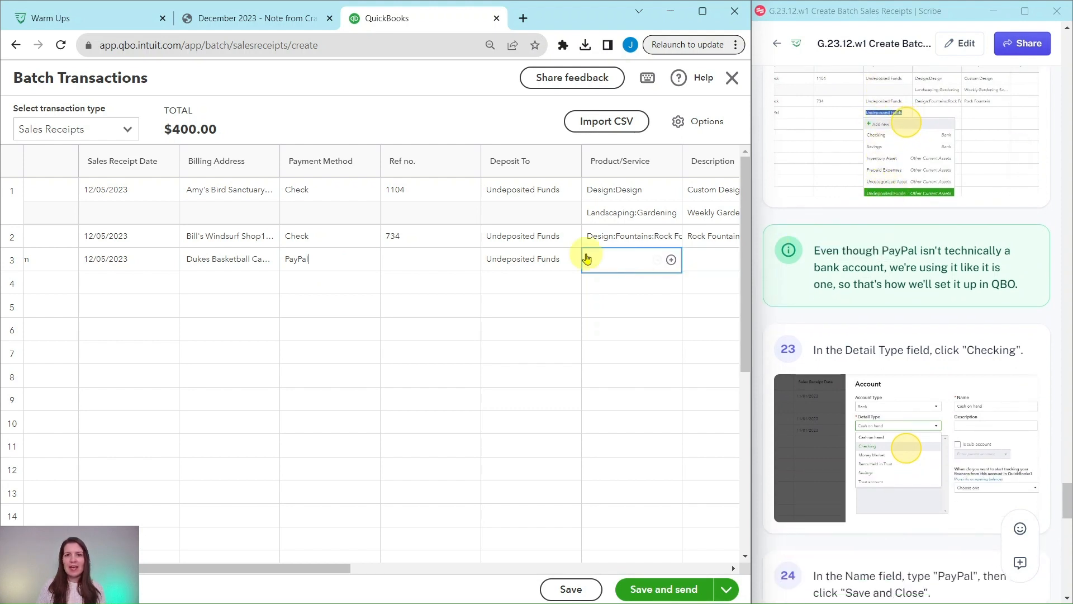
{"action": "left_click", "coordinate": [554, 259]}
{"action": "triple_click", "coordinate": [532, 258]}
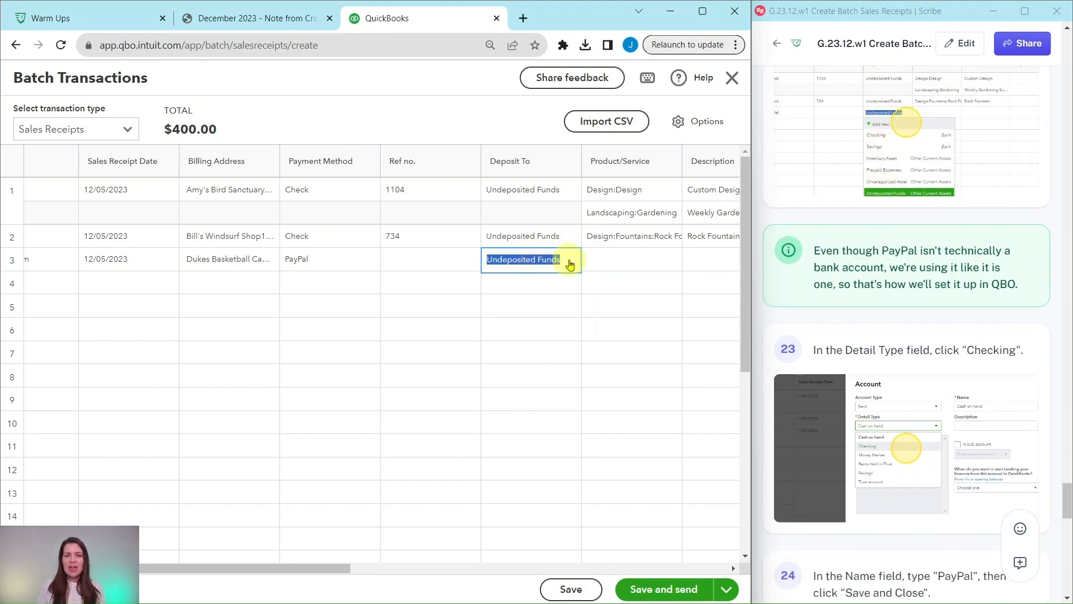
{"action": "left_click", "coordinate": [570, 264]}
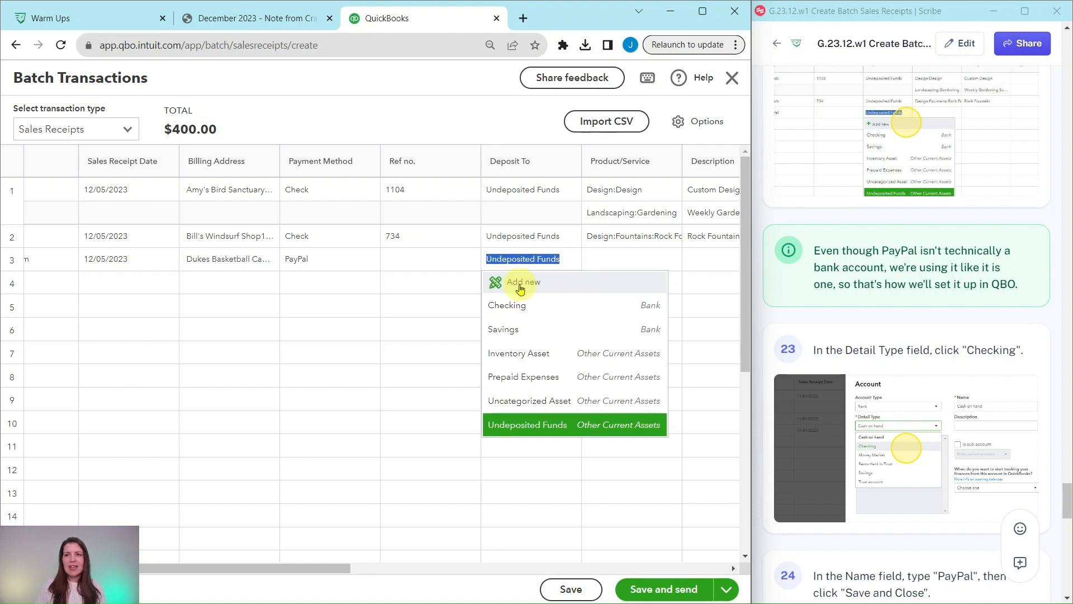
{"action": "left_click", "coordinate": [520, 285]}
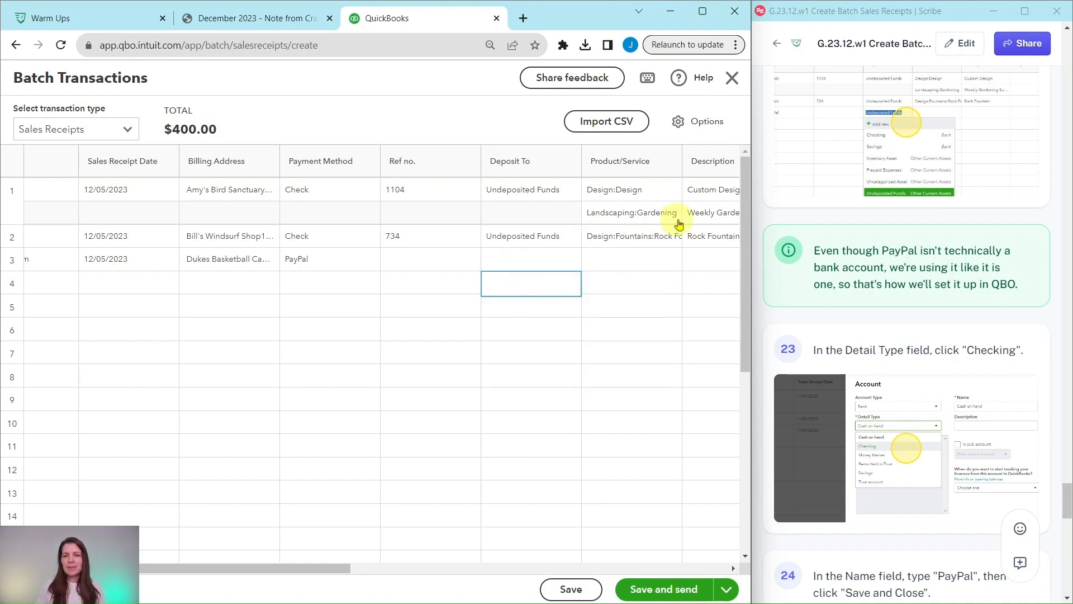
{"action": "left_click", "coordinate": [540, 262]}
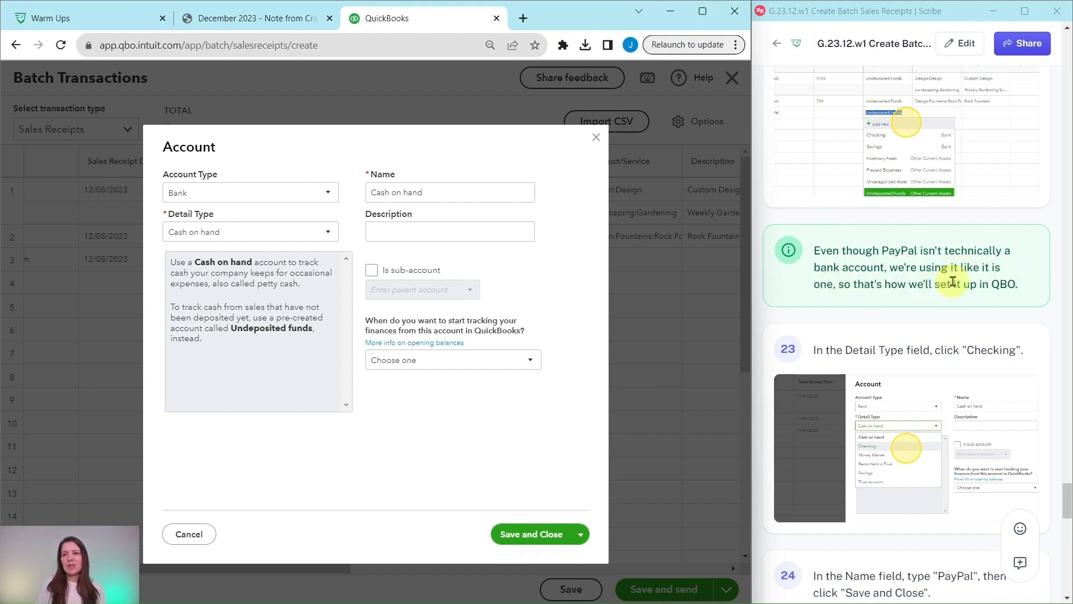
Step: Create the new bank account with detail type Checking and the name PayPal, following guide steps 23 and 24
{"action": "scroll", "coordinate": [950, 302], "scroll_direction": "down", "scroll_amount": 3}
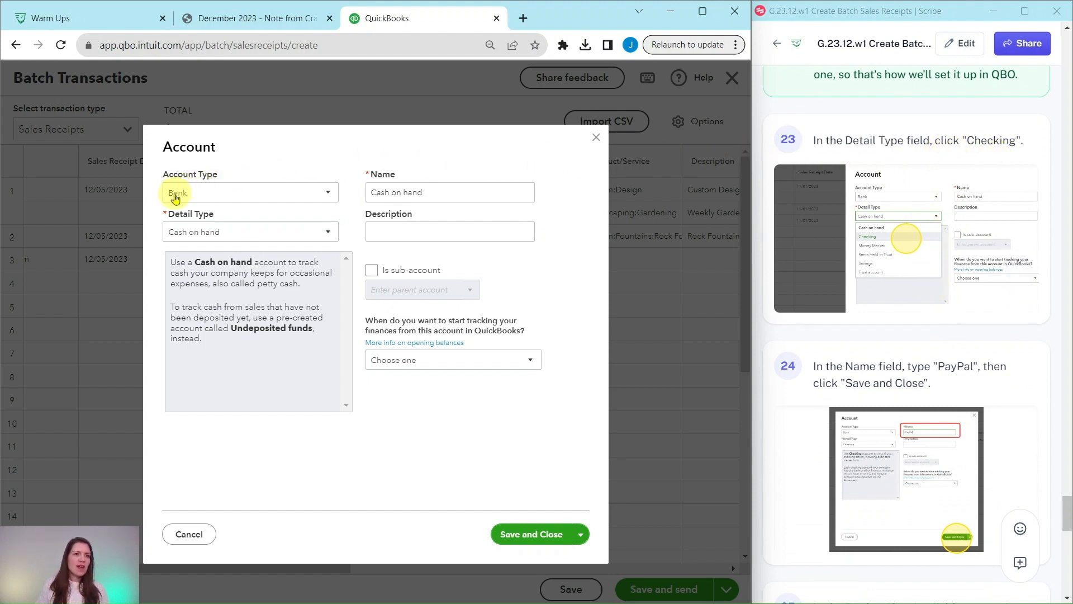
{"action": "left_click", "coordinate": [329, 238]}
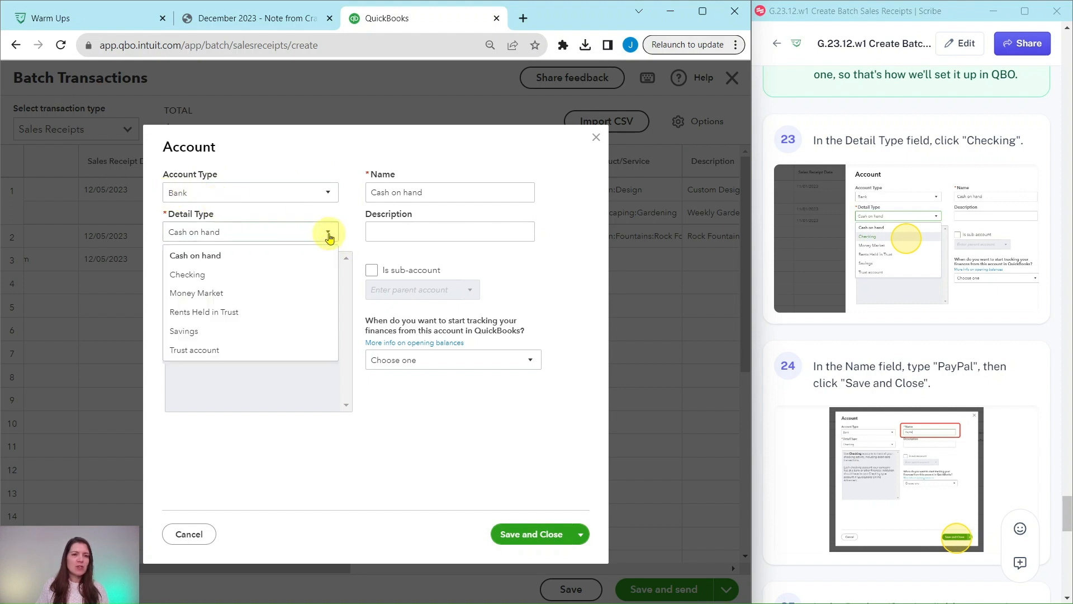
{"action": "left_click", "coordinate": [185, 275]}
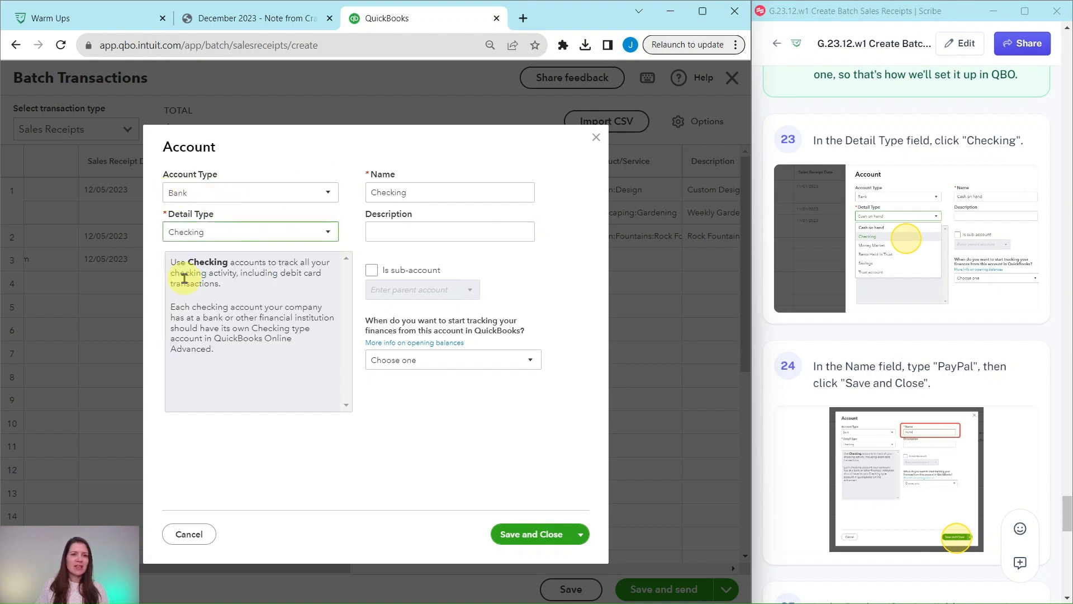
{"action": "scroll", "coordinate": [881, 276], "scroll_direction": "down", "scroll_amount": 3}
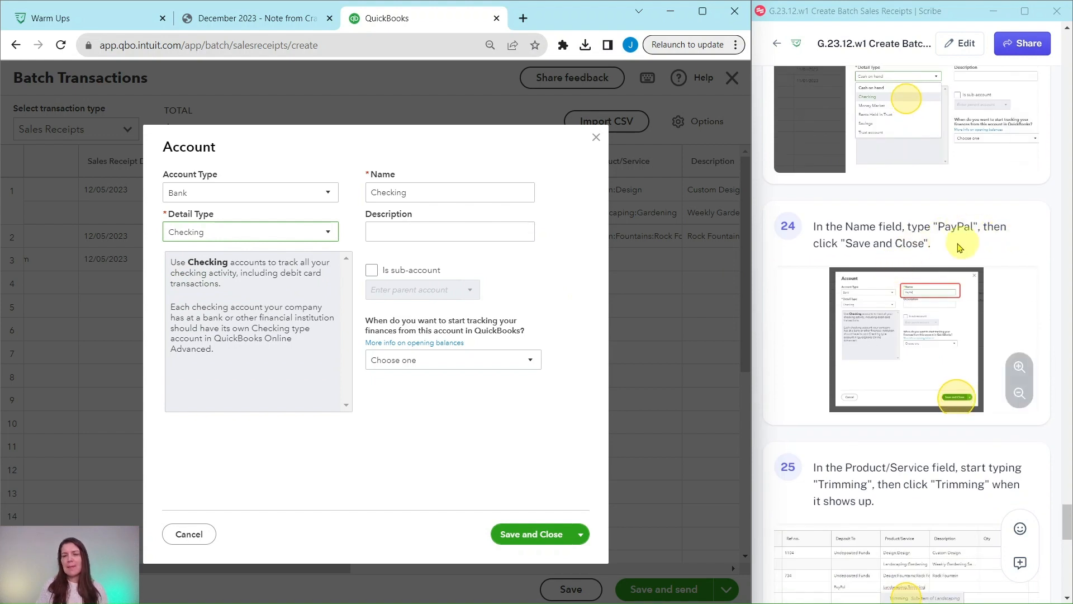
{"action": "scroll", "coordinate": [940, 241], "scroll_direction": "down", "scroll_amount": 2}
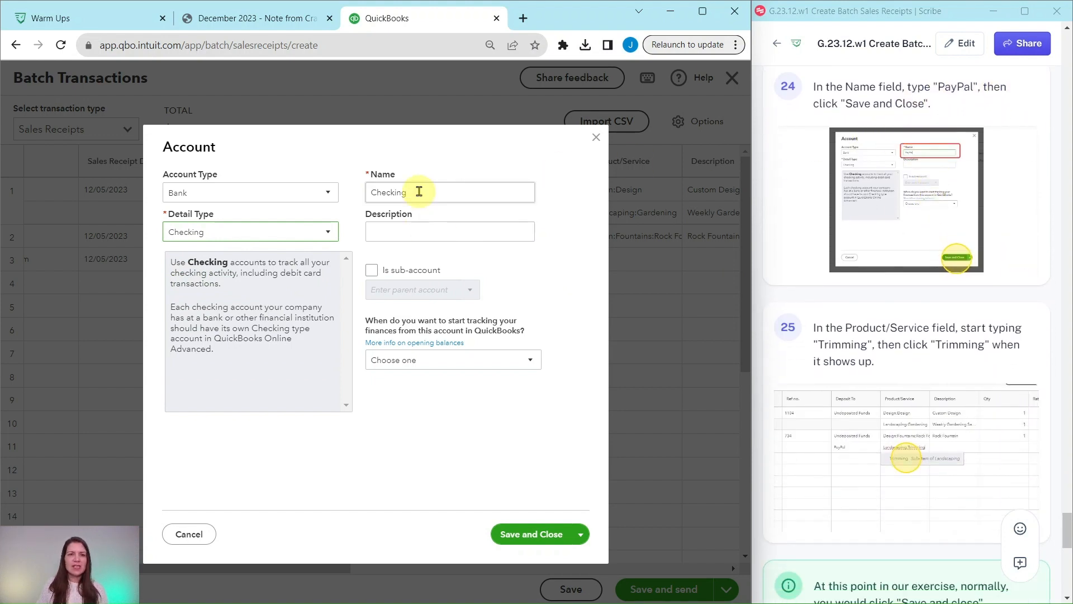
{"action": "left_click_drag", "start_coordinate": [420, 189], "coordinate": [366, 191]}
{"action": "type", "text": "PayPal"}
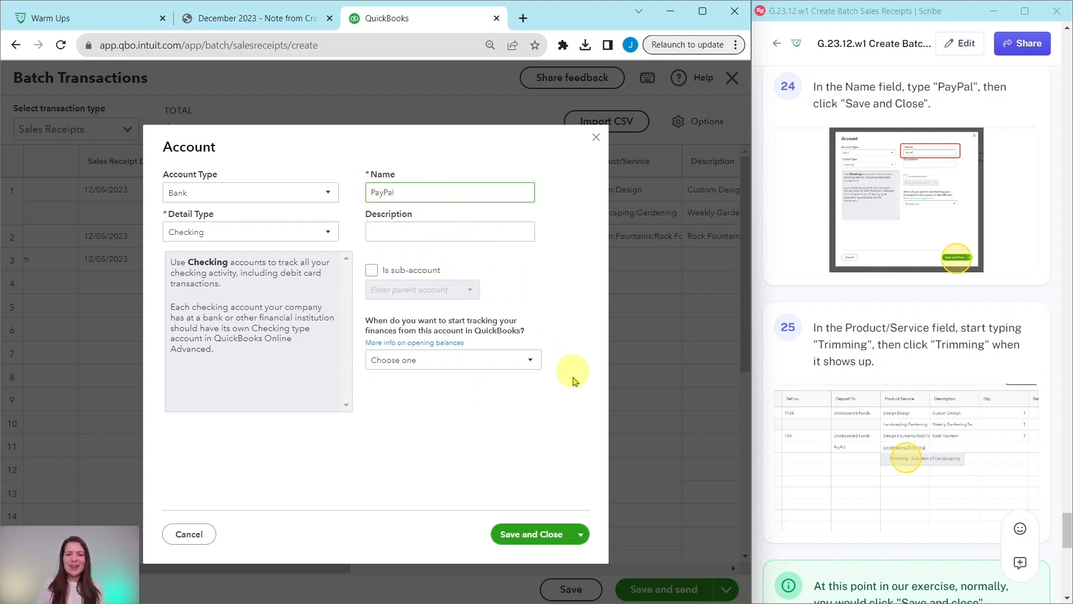
{"action": "left_click", "coordinate": [531, 537]}
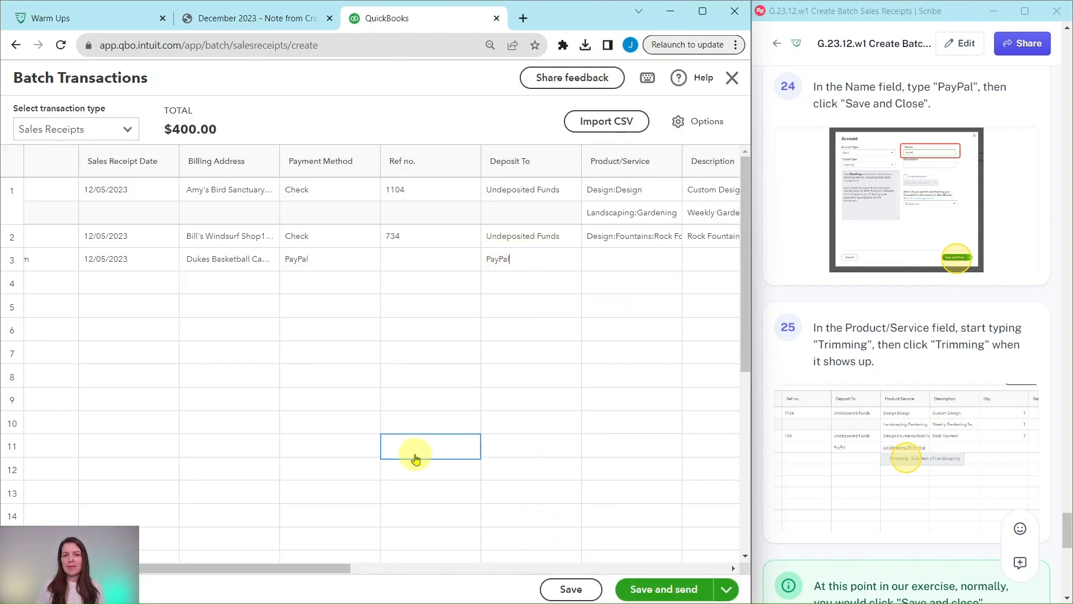
Step: Choose Trimming, the sub-item of Landscaping, as the product/service on the Dukes Basketball Camp receipt, per guide step 25
{"action": "left_click_drag", "start_coordinate": [341, 568], "coordinate": [476, 577]}
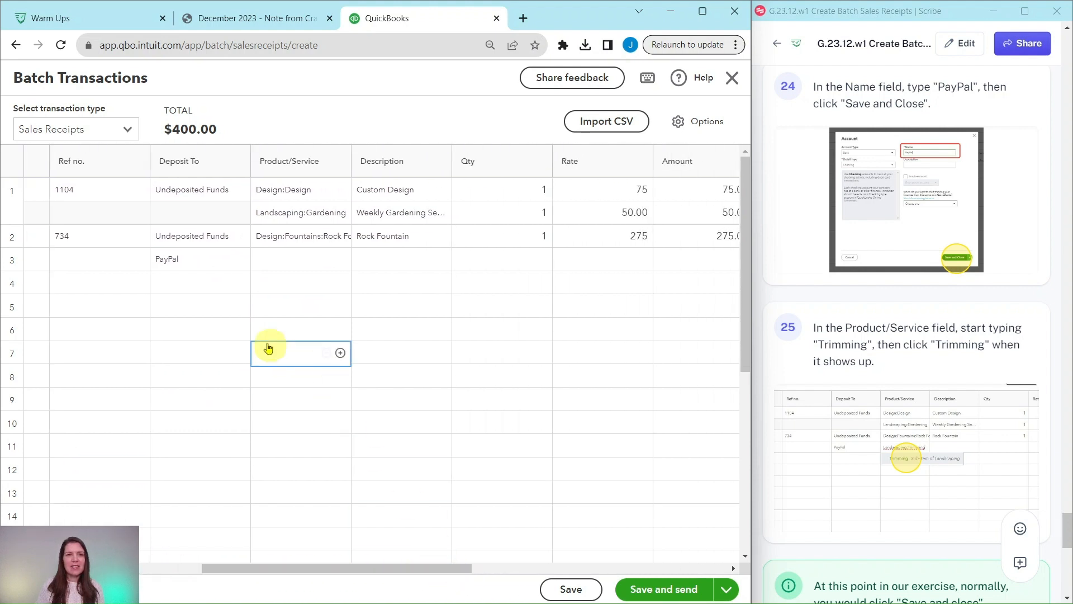
{"action": "scroll", "coordinate": [878, 328], "scroll_direction": "down", "scroll_amount": 2}
{"action": "scroll", "coordinate": [877, 328], "scroll_direction": "down", "scroll_amount": 1}
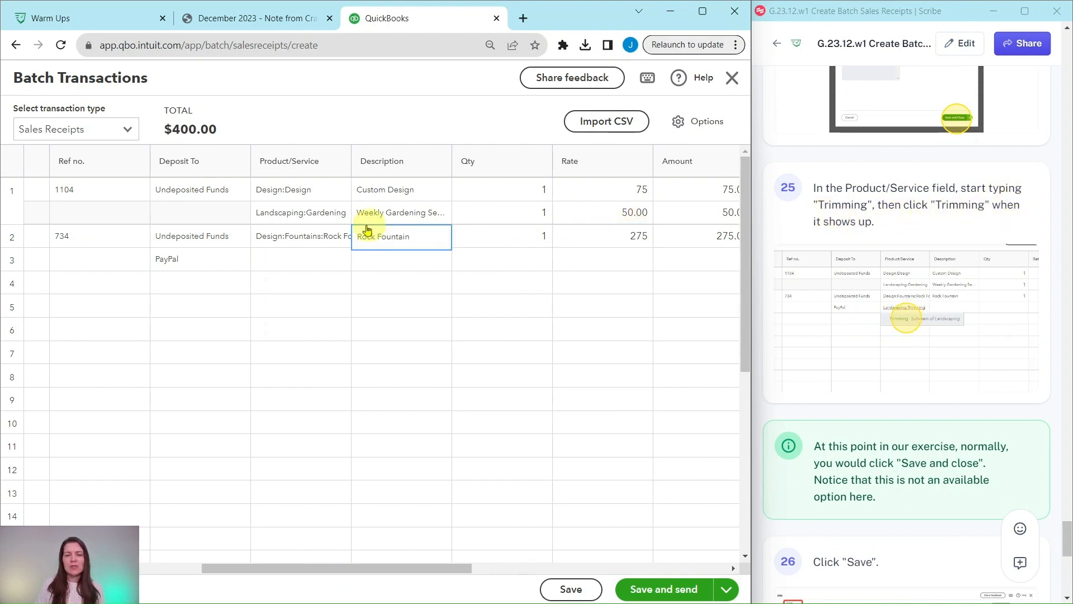
{"action": "left_click", "coordinate": [288, 263]}
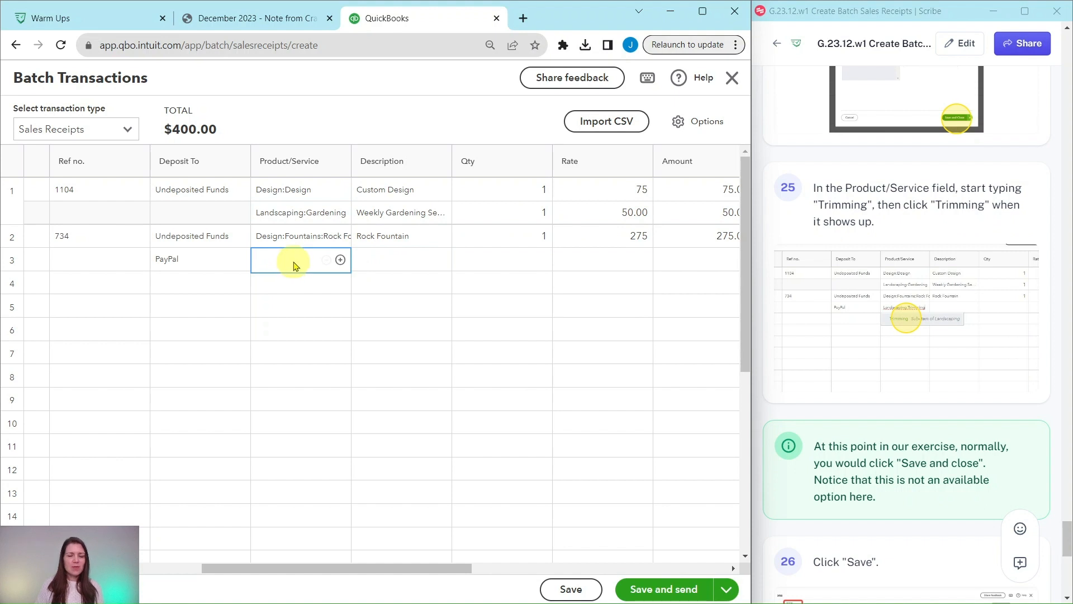
{"action": "type", "text": "trimming"}
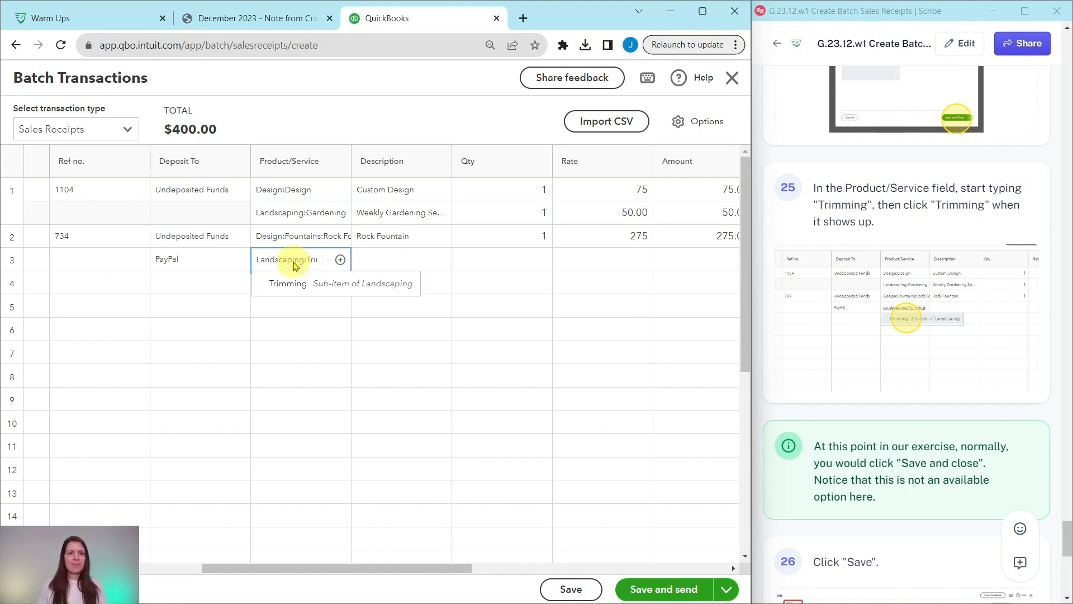
{"action": "left_click", "coordinate": [287, 283]}
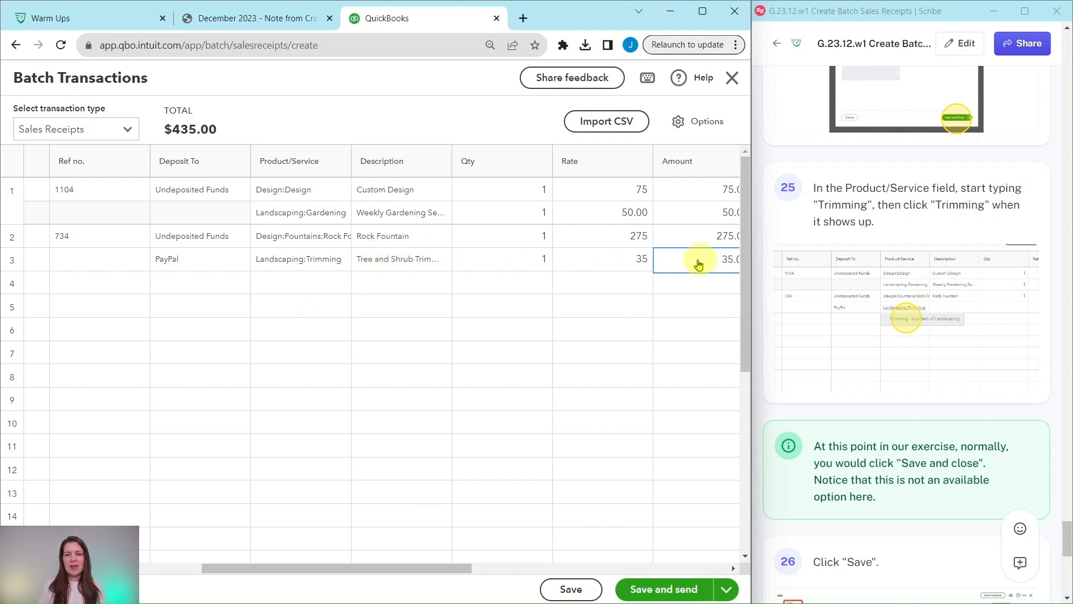
Step: Compare the Trimming line's rate and amount on the receipt with the Duke entry in the downloaded note
{"action": "left_click_drag", "start_coordinate": [443, 568], "coordinate": [515, 569]}
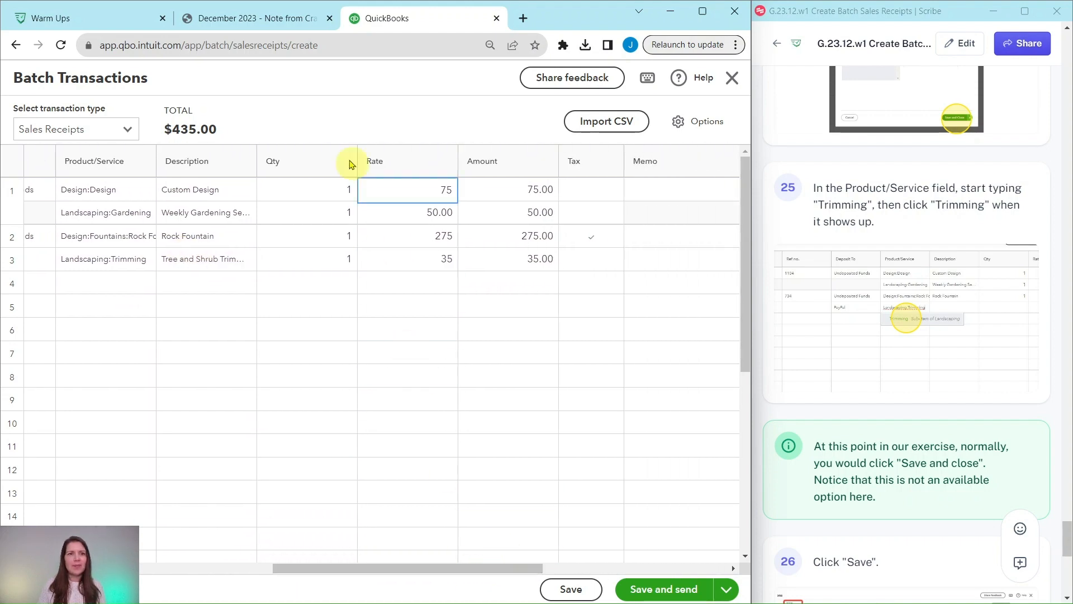
{"action": "left_click", "coordinate": [244, 22]}
{"action": "scroll", "coordinate": [431, 259], "scroll_direction": "up", "scroll_amount": 3}
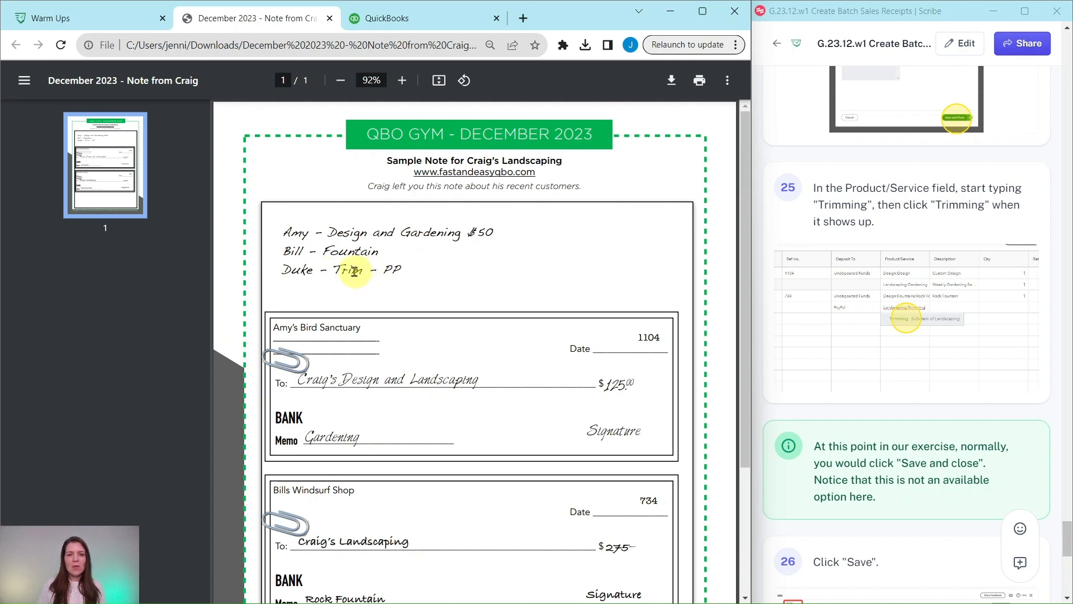
{"action": "left_click", "coordinate": [380, 18]}
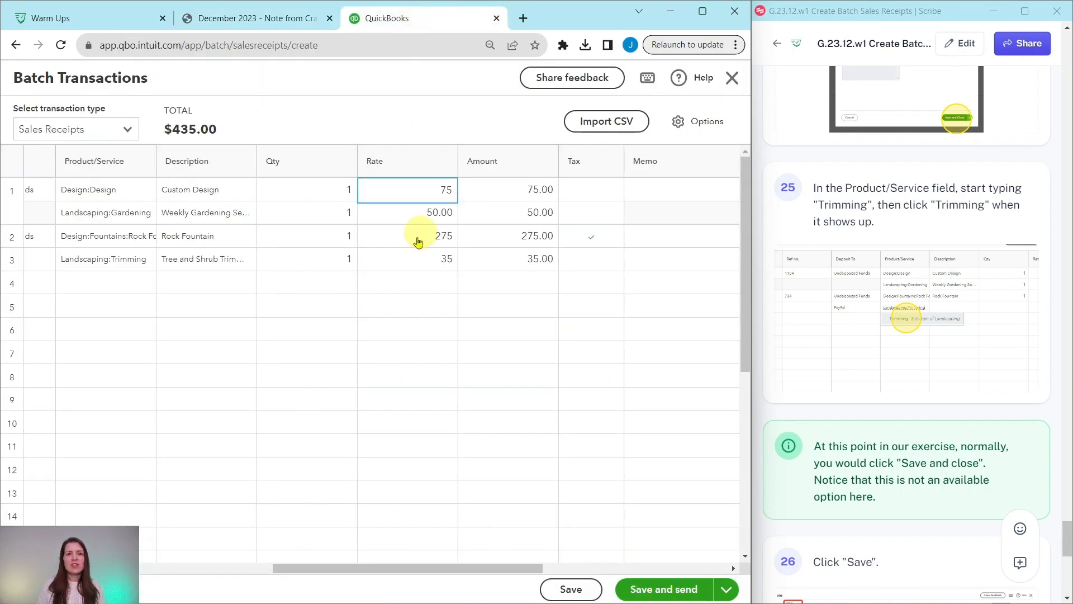
{"action": "left_click", "coordinate": [356, 269]}
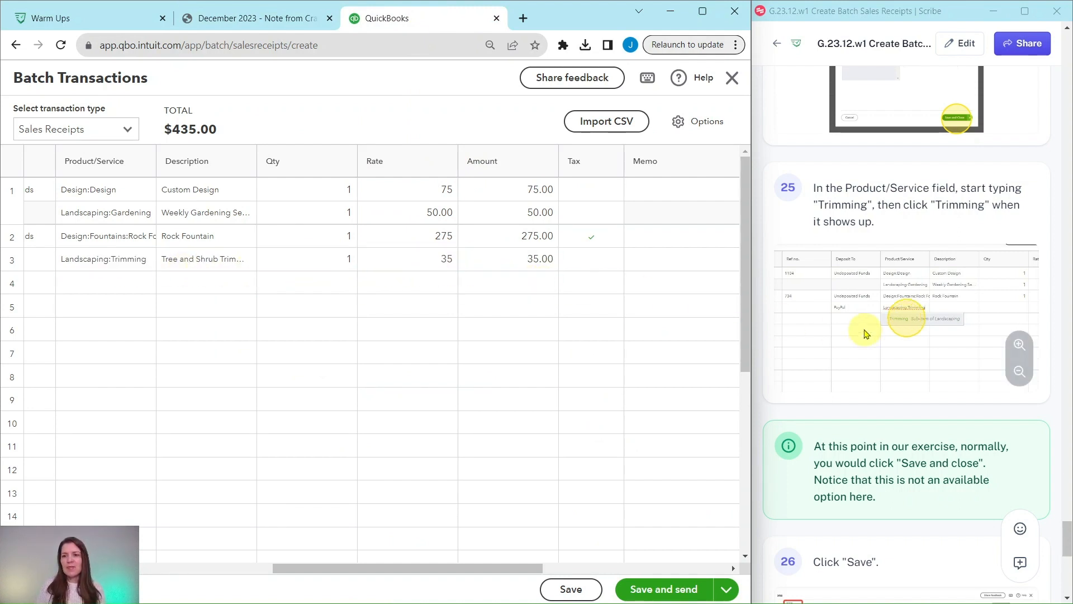
Step: Save the batch of sales receipts without sending or printing and acknowledge the completion page, per guide steps 26 and 27
{"action": "scroll", "coordinate": [864, 330], "scroll_direction": "down", "scroll_amount": 3}
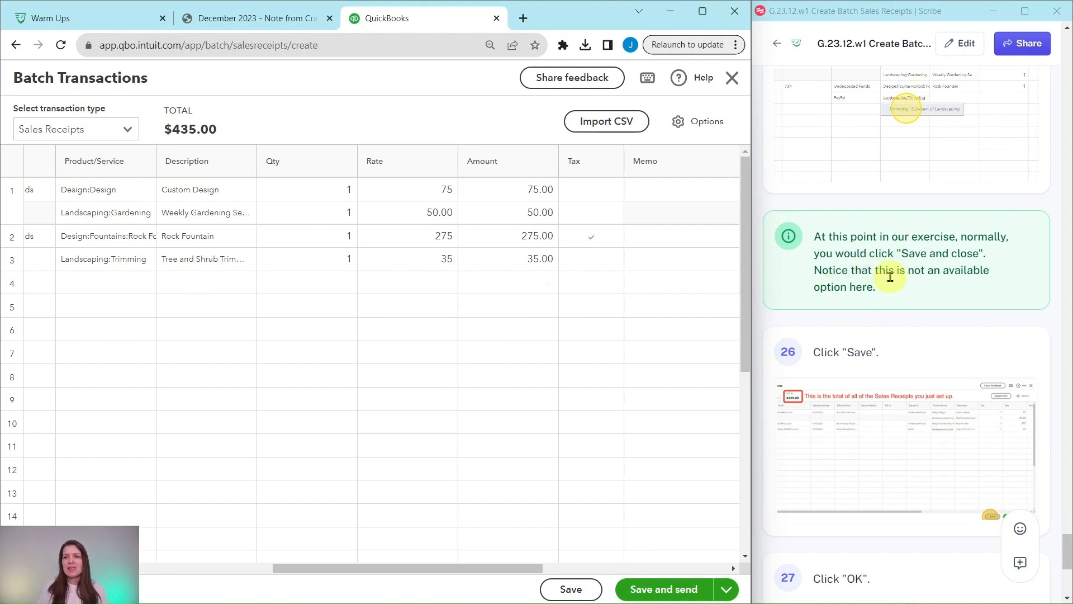
{"action": "left_click", "coordinate": [726, 589]}
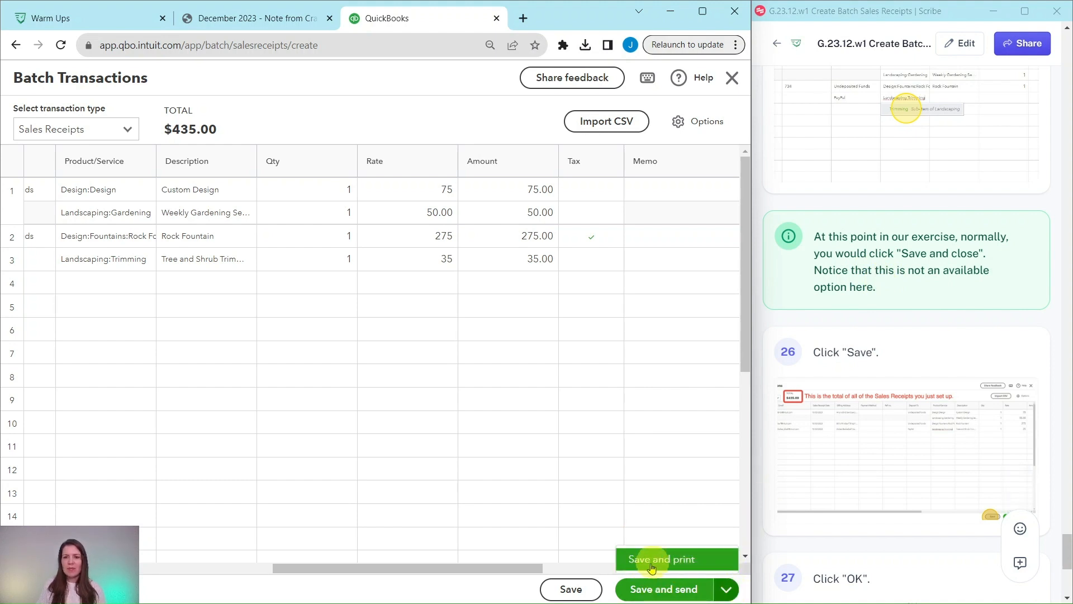
{"action": "left_click", "coordinate": [570, 593]}
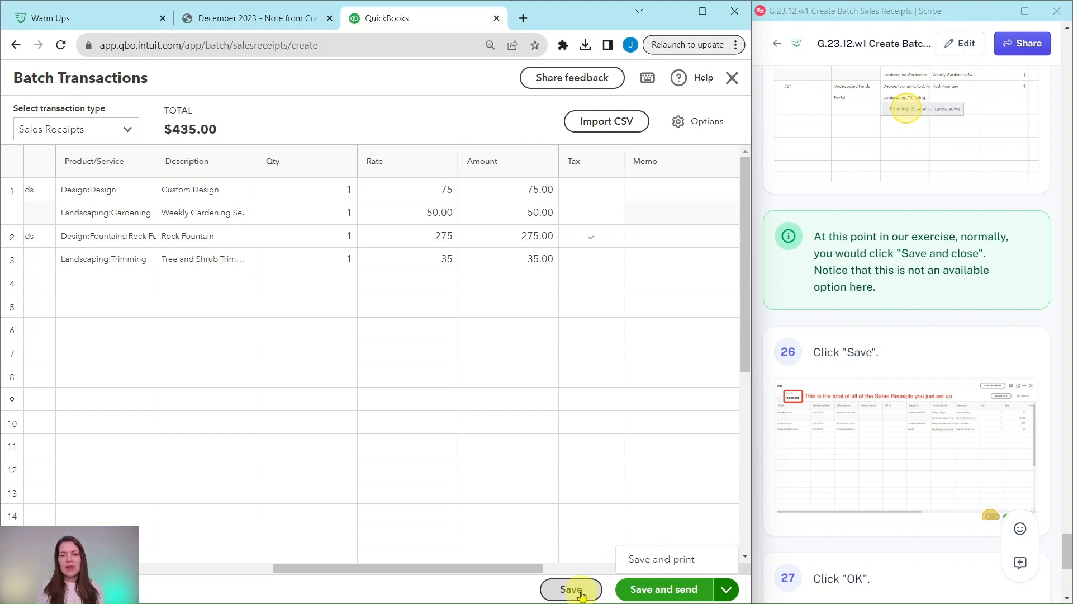
{"action": "scroll", "coordinate": [979, 327], "scroll_direction": "down", "scroll_amount": 7}
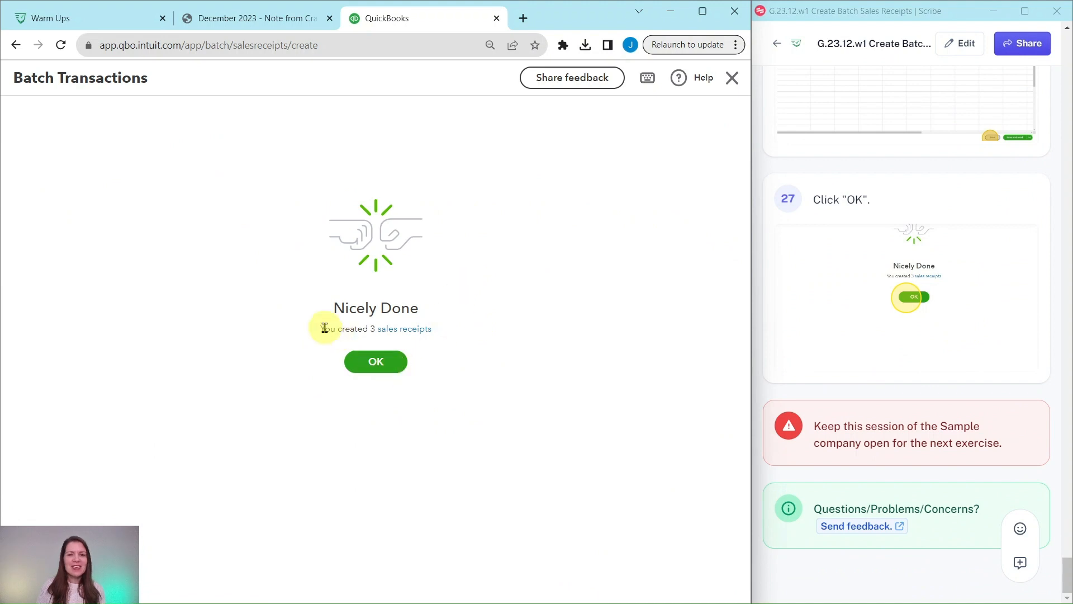
{"action": "left_click", "coordinate": [375, 364]}
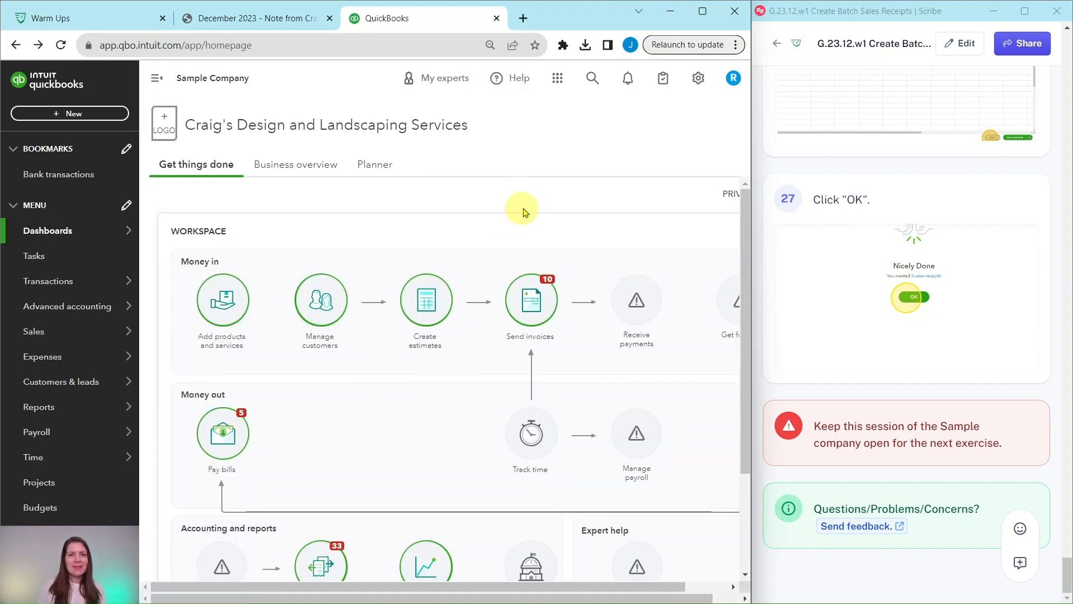